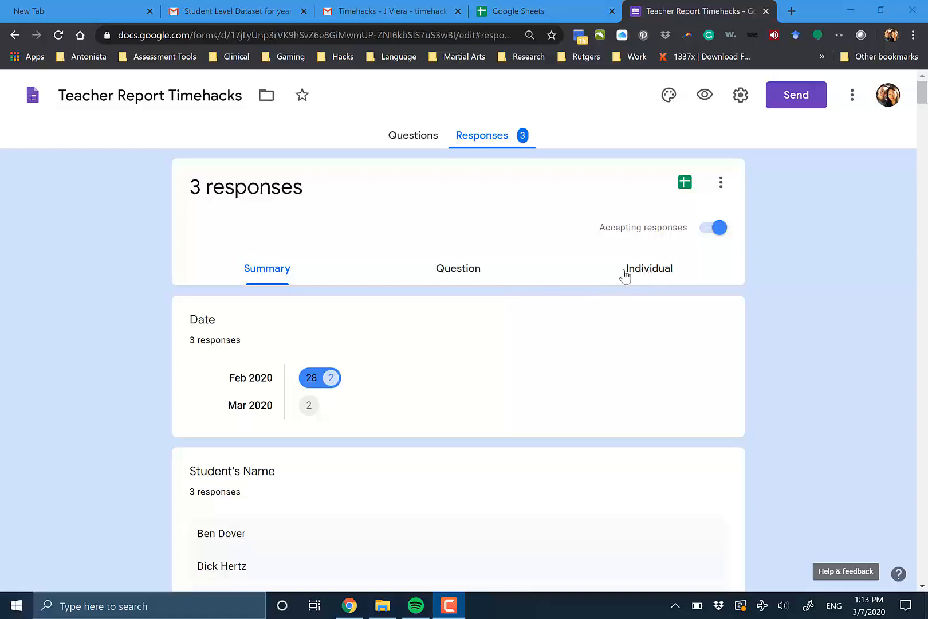
Step: Show the form's individual responses and review the date and name fields of the first two teacher reports
click(625, 277)
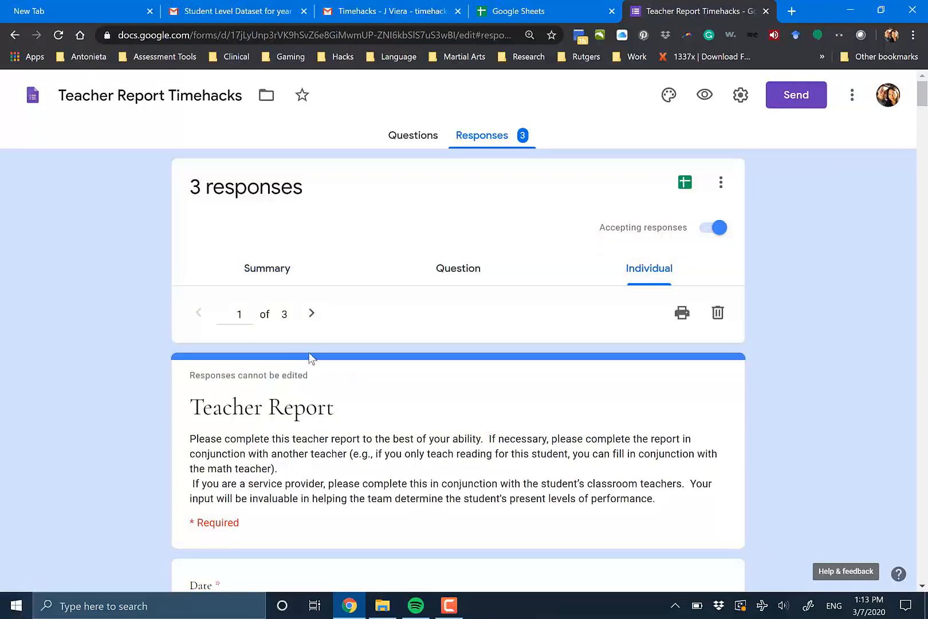
scroll(317, 395, down, 2)
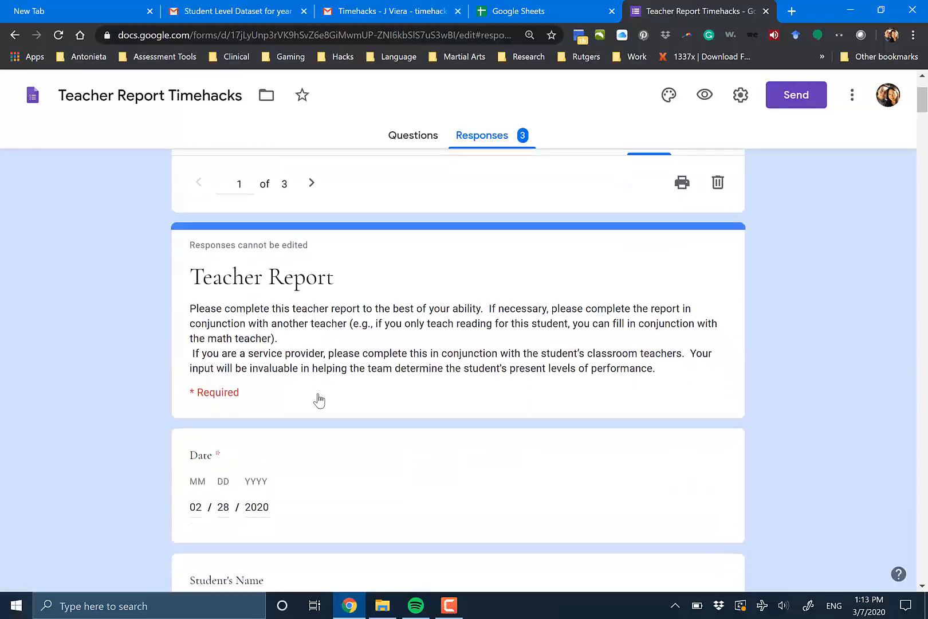
scroll(316, 400, down, 4)
scroll(317, 400, up, 3)
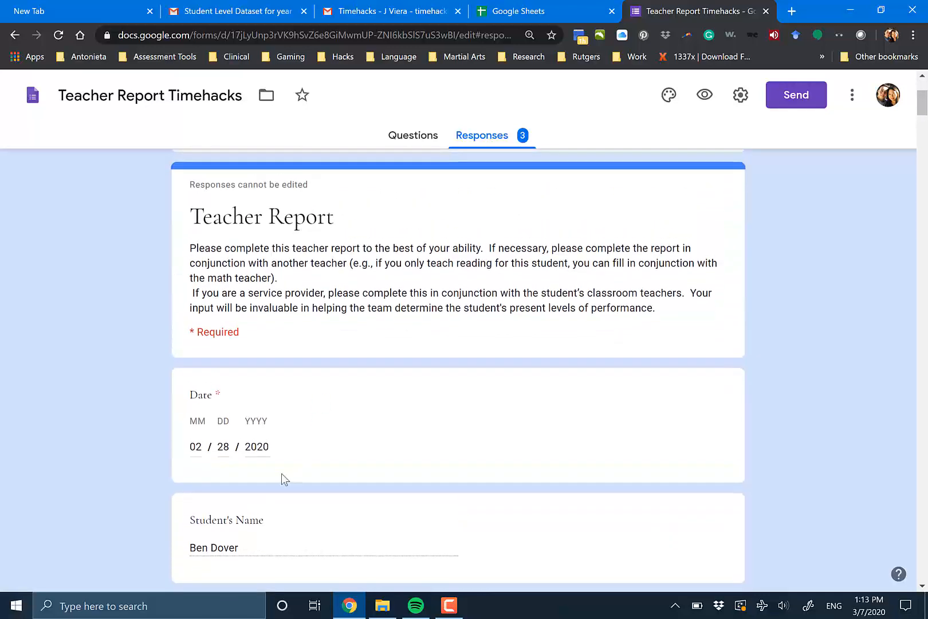
scroll(243, 422, up, 2)
scroll(251, 374, down, 6)
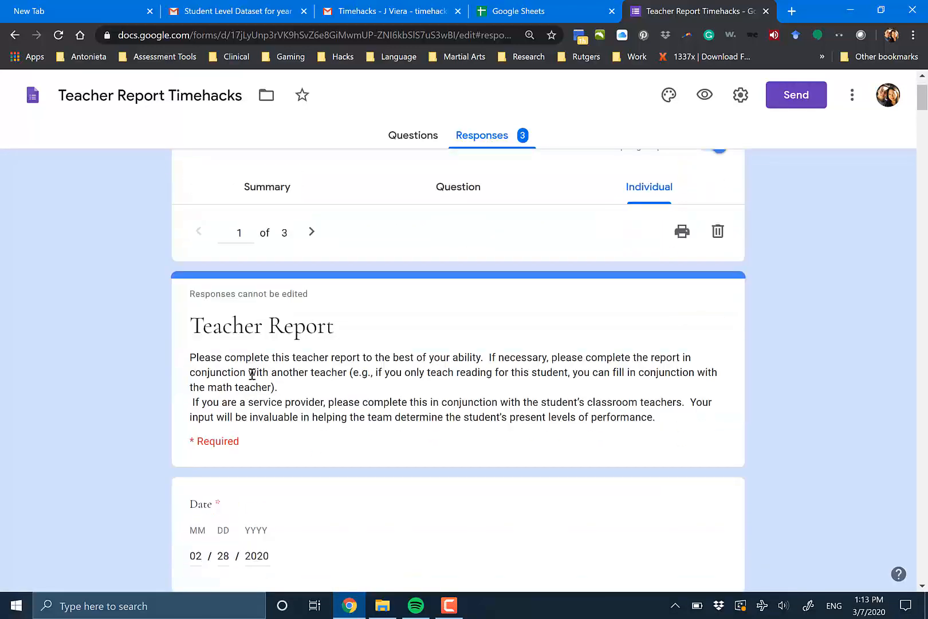
scroll(251, 375, up, 7)
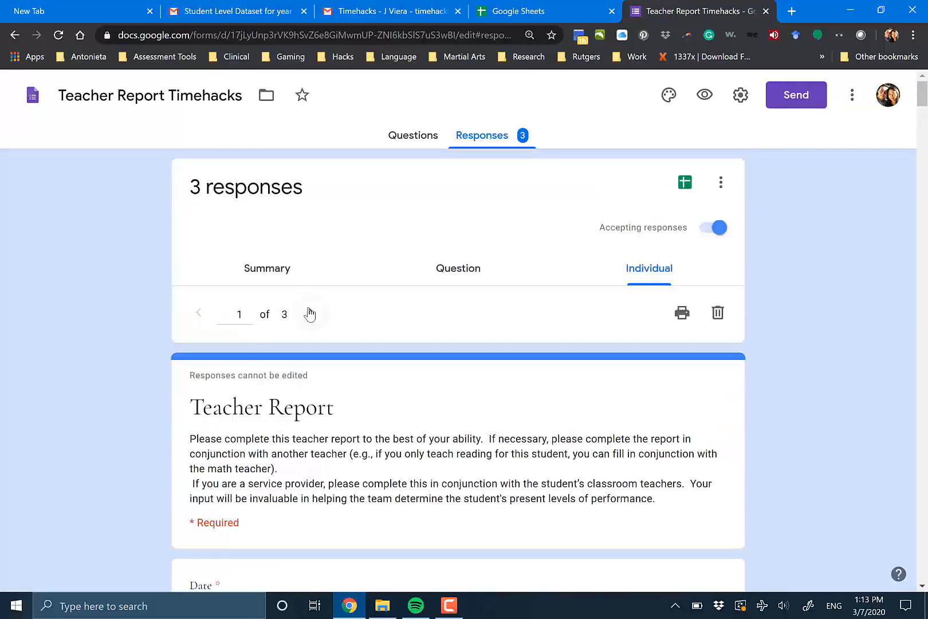
scroll(345, 414, down, 5)
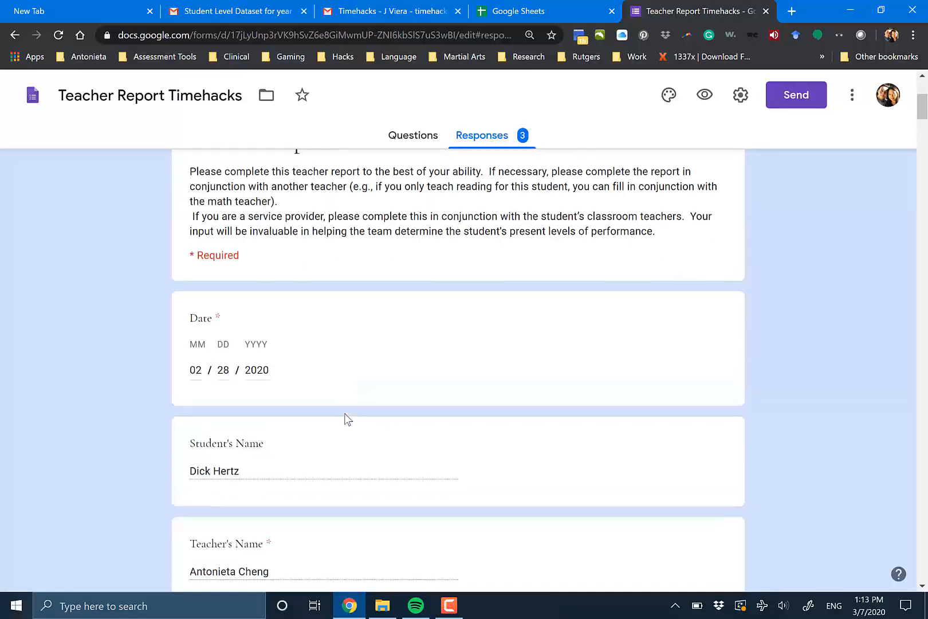
scroll(345, 413, up, 5)
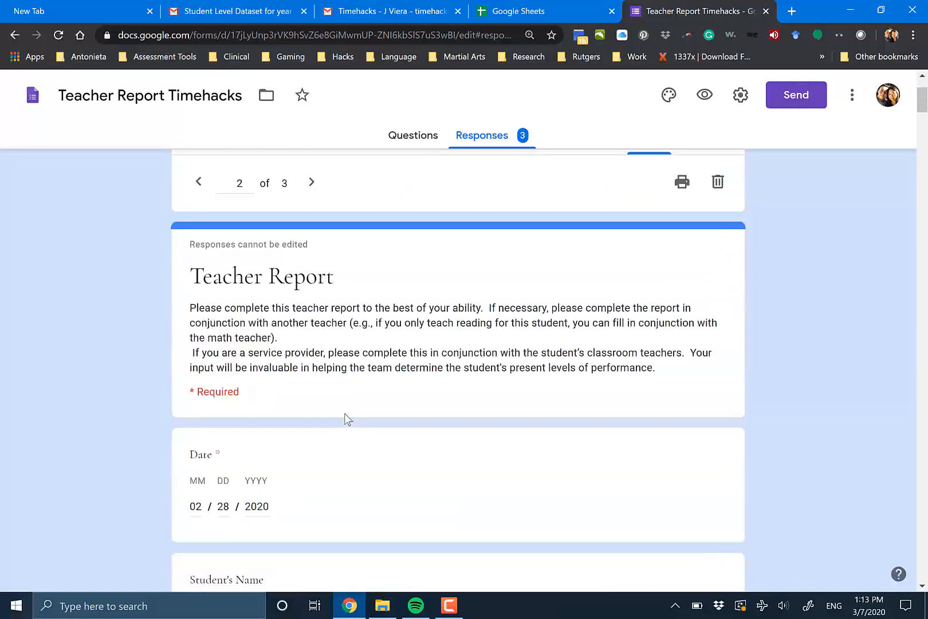
Step: Go to the third response and review its date, student, teacher, grade, subject and school fields
click(312, 316)
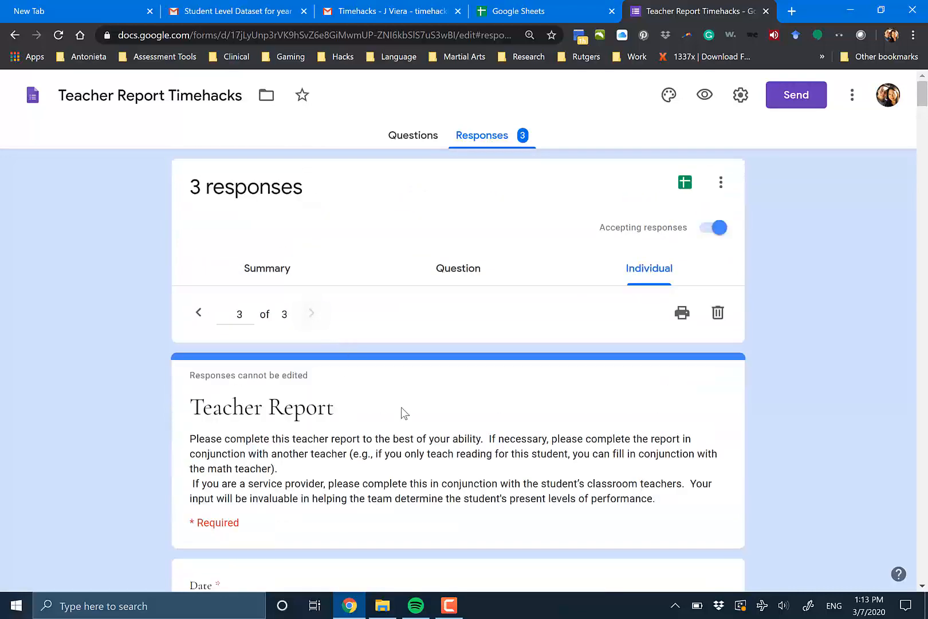
scroll(403, 414, down, 3)
scroll(401, 409, down, 3)
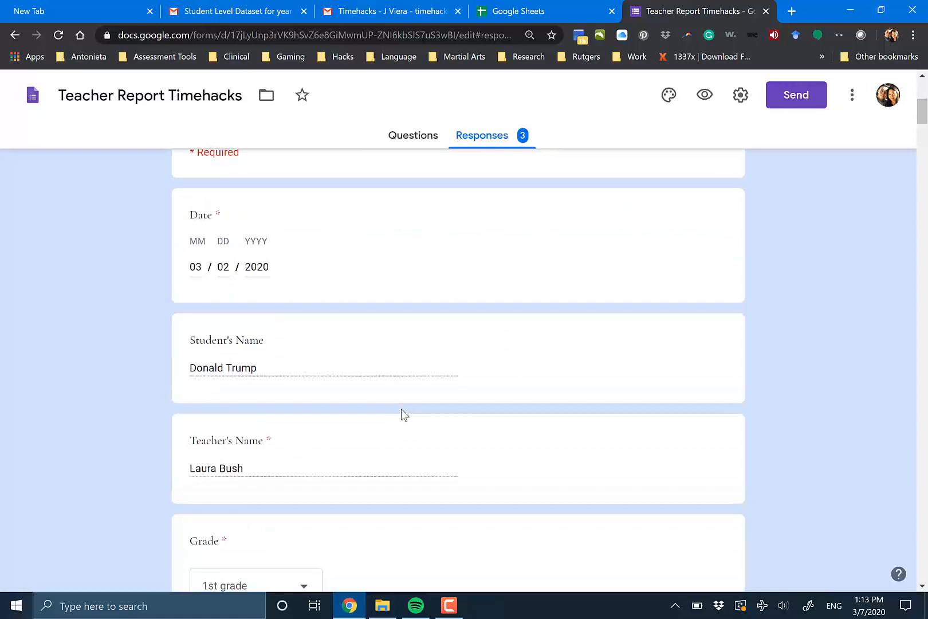
scroll(401, 409, down, 1)
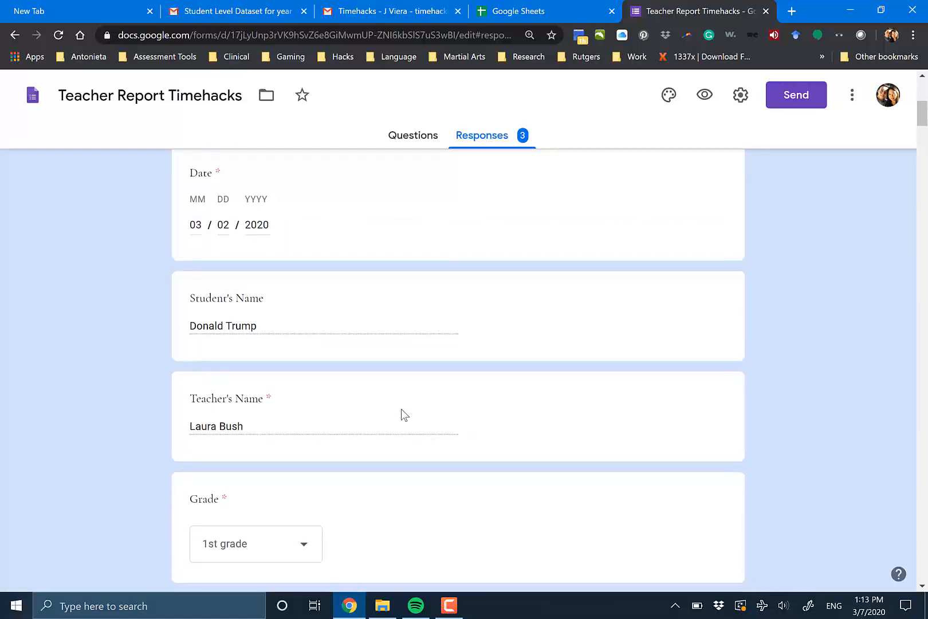
scroll(401, 409, down, 1)
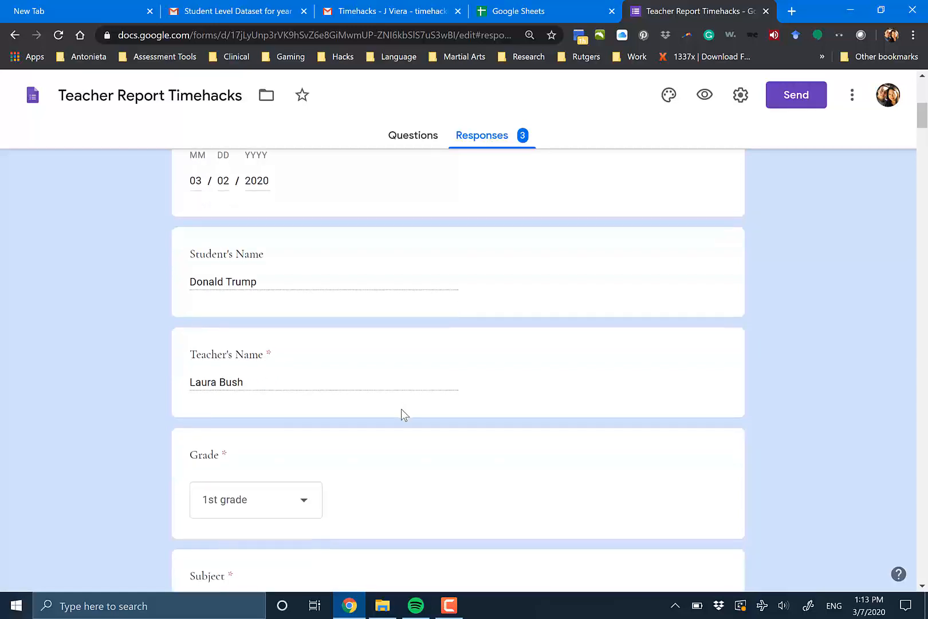
scroll(401, 409, down, 2)
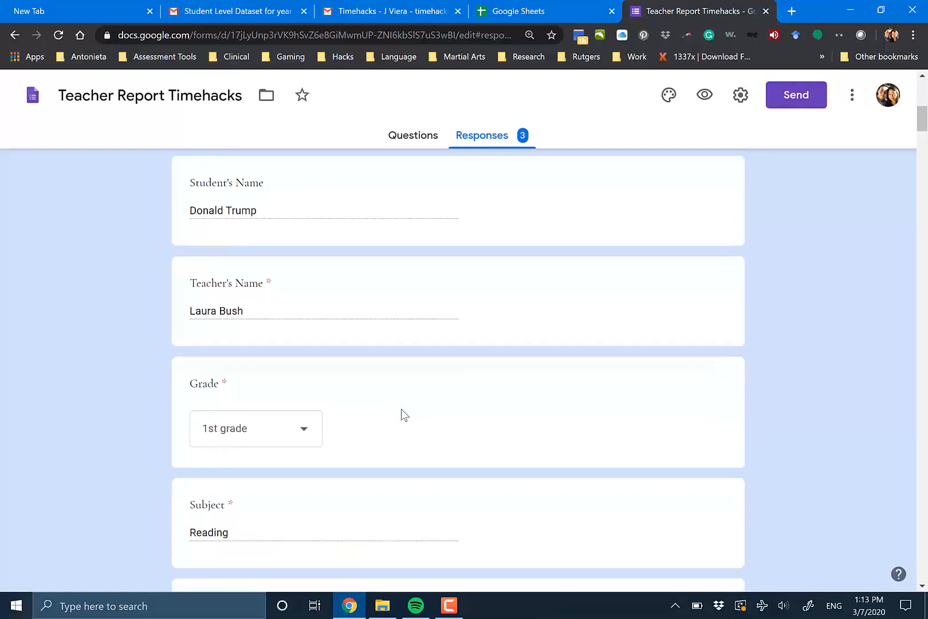
scroll(401, 408, up, 3)
scroll(401, 409, down, 1)
scroll(401, 409, down, 4)
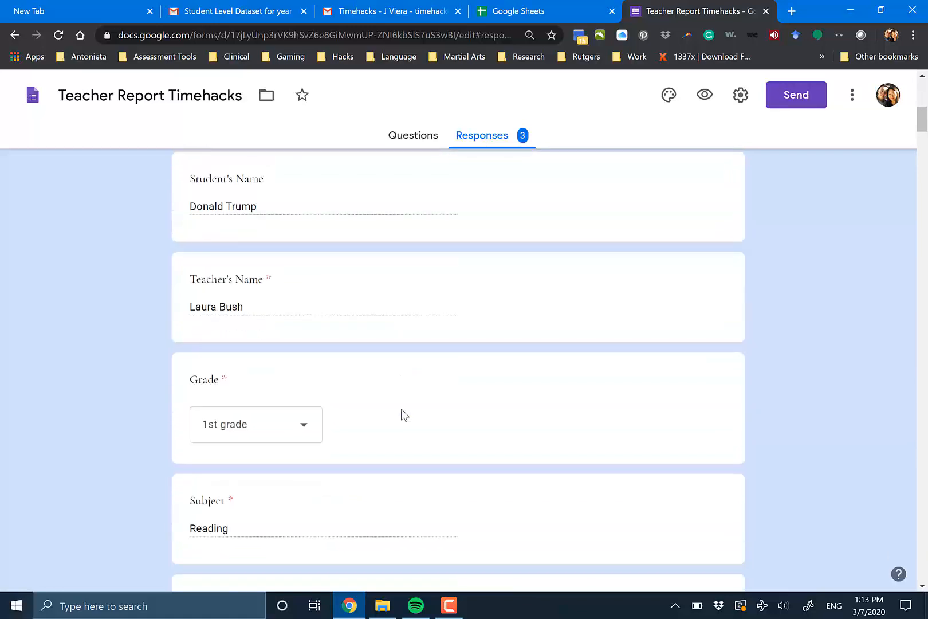
scroll(401, 409, down, 1)
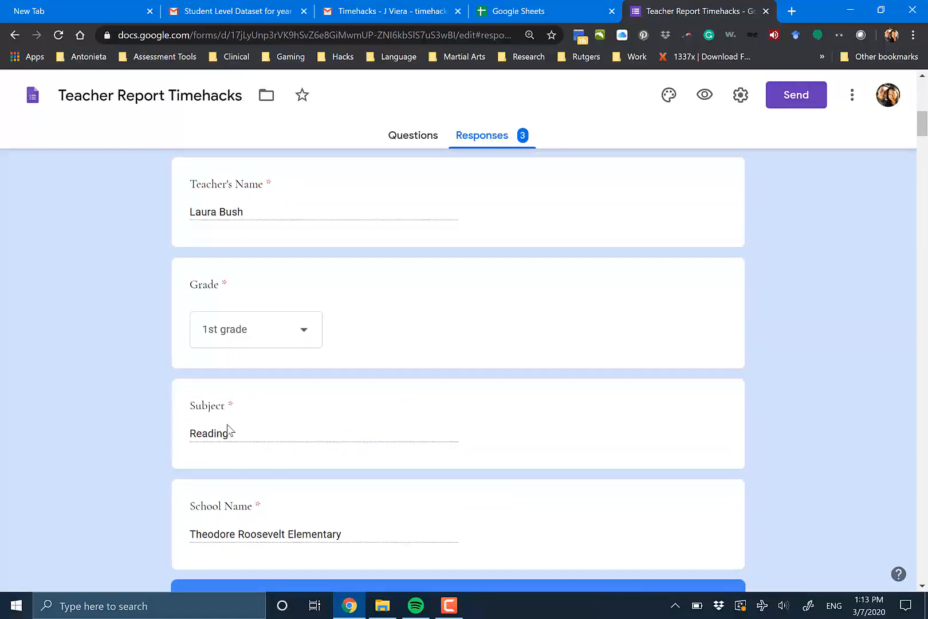
Step: Examine the Oral Language and the Reading and Literacy answers in the third response
scroll(219, 455, down, 7)
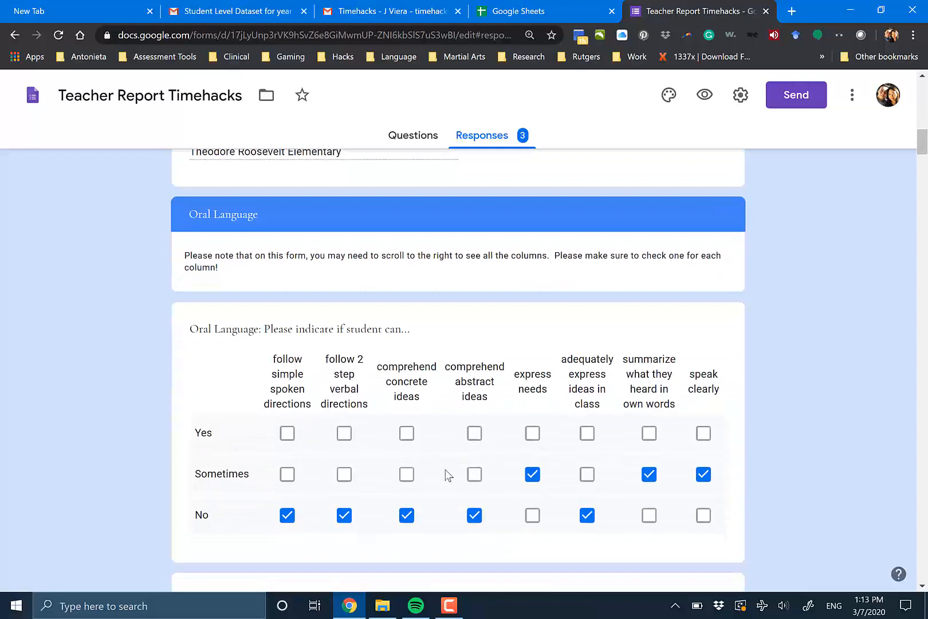
scroll(448, 475, down, 3)
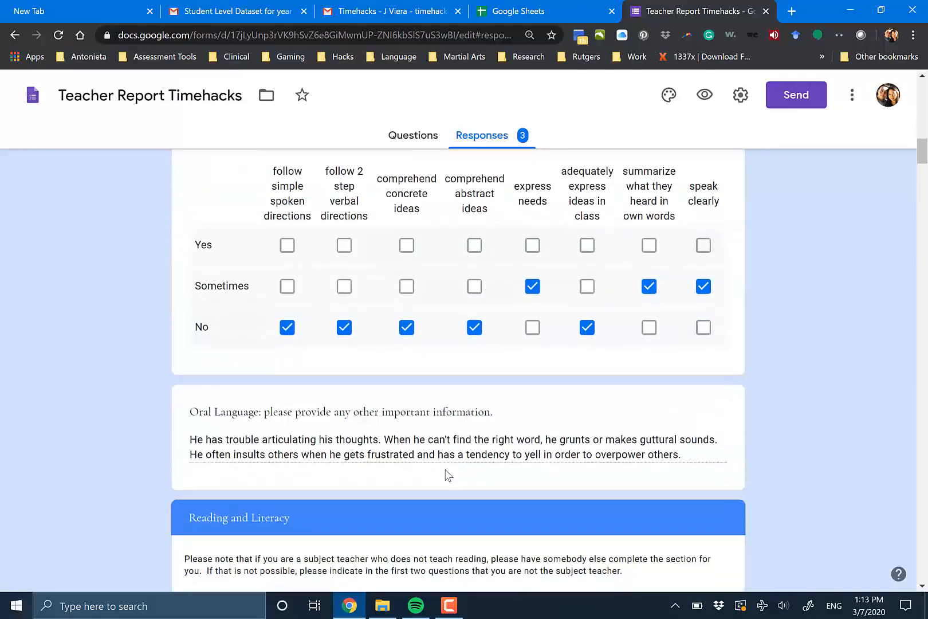
scroll(391, 490, down, 4)
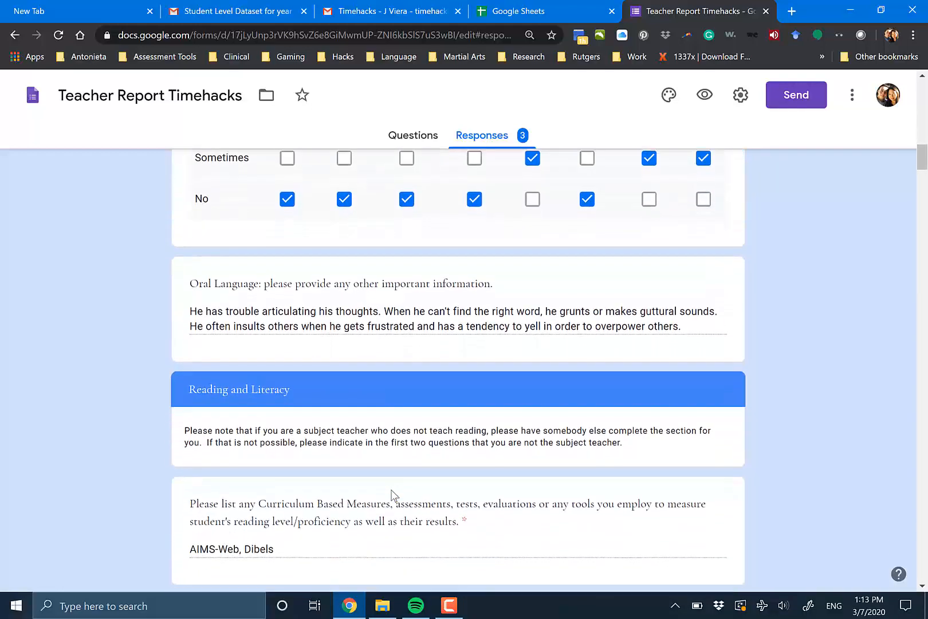
scroll(300, 472, down, 8)
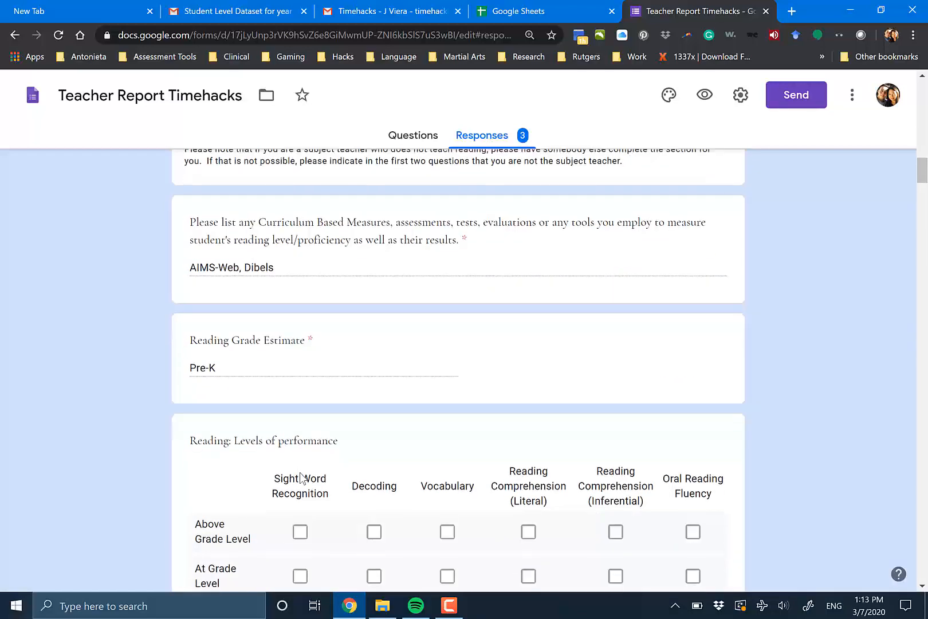
scroll(300, 476, down, 5)
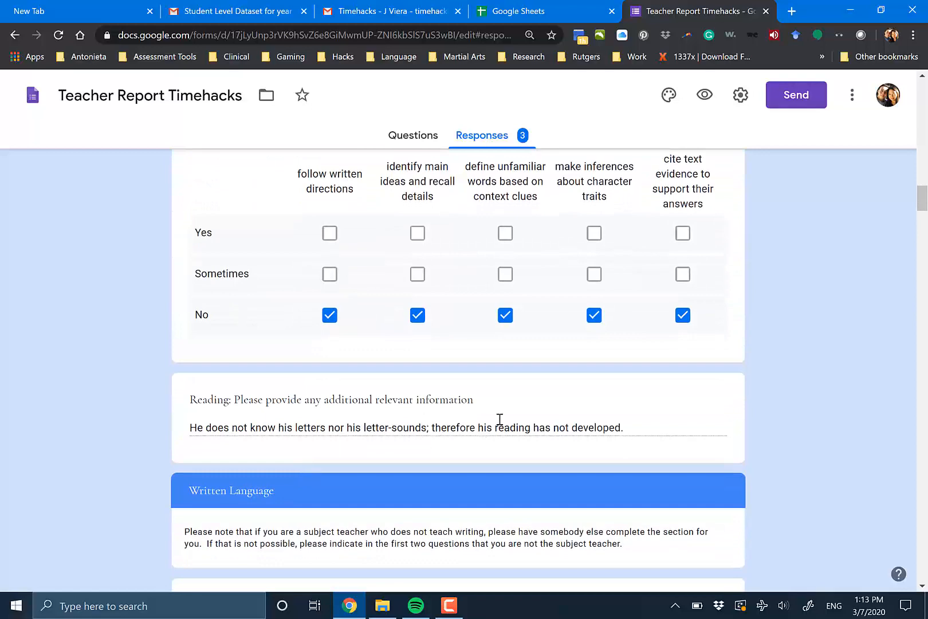
Step: Examine the Written Language and Mathematics answers in the third response
scroll(493, 442, down, 6)
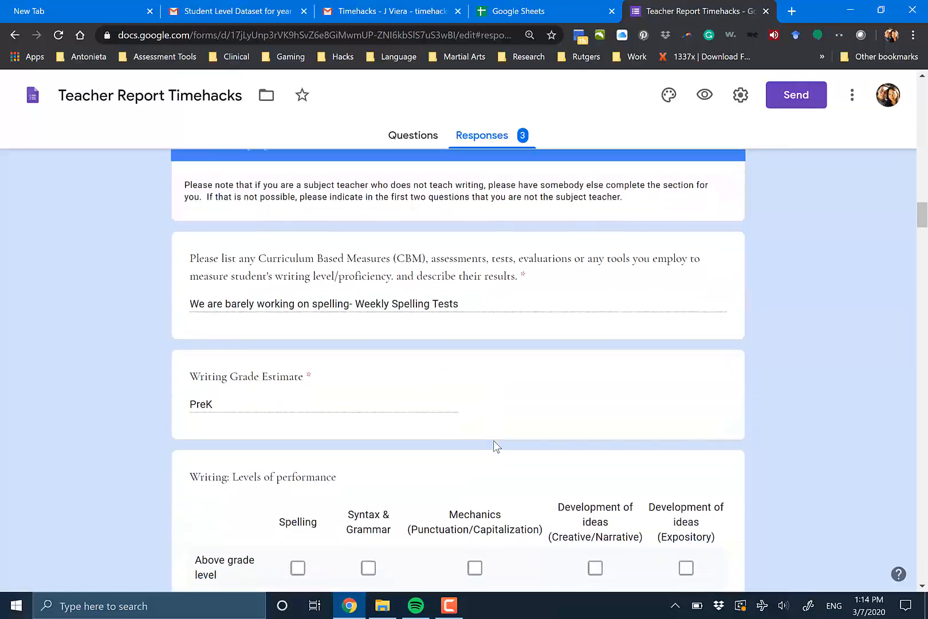
scroll(493, 440, down, 3)
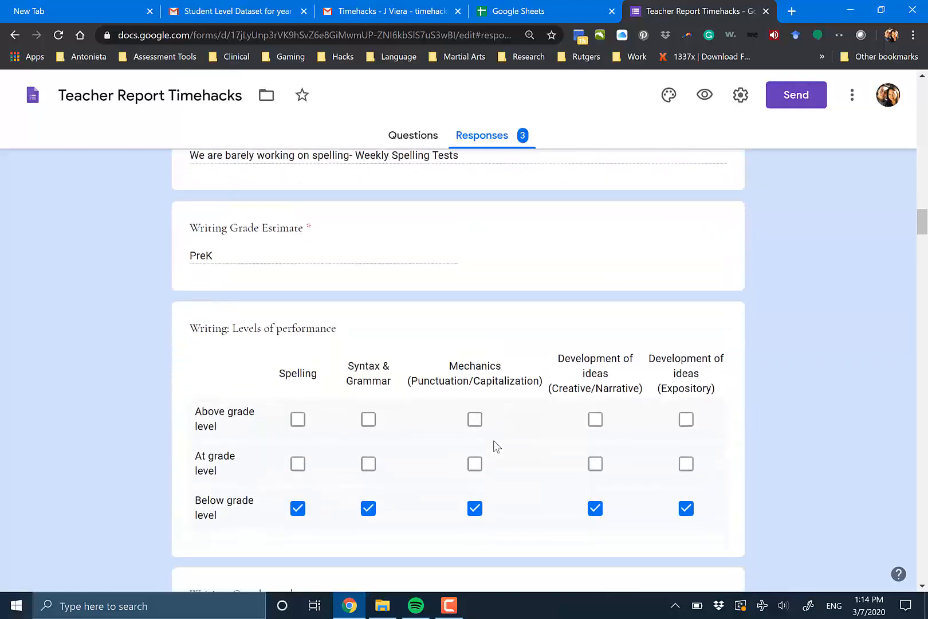
scroll(493, 440, down, 12)
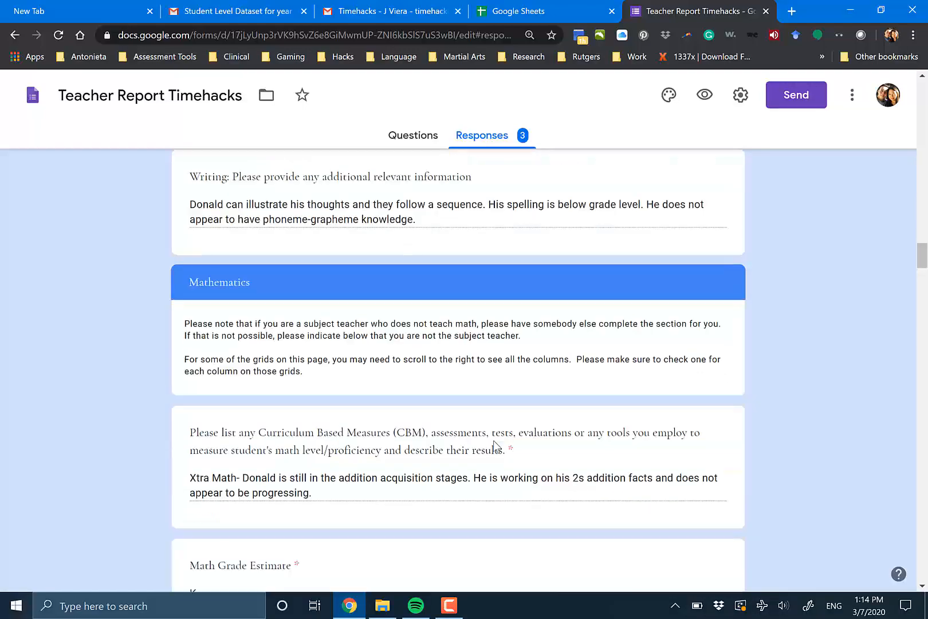
scroll(493, 441, down, 18)
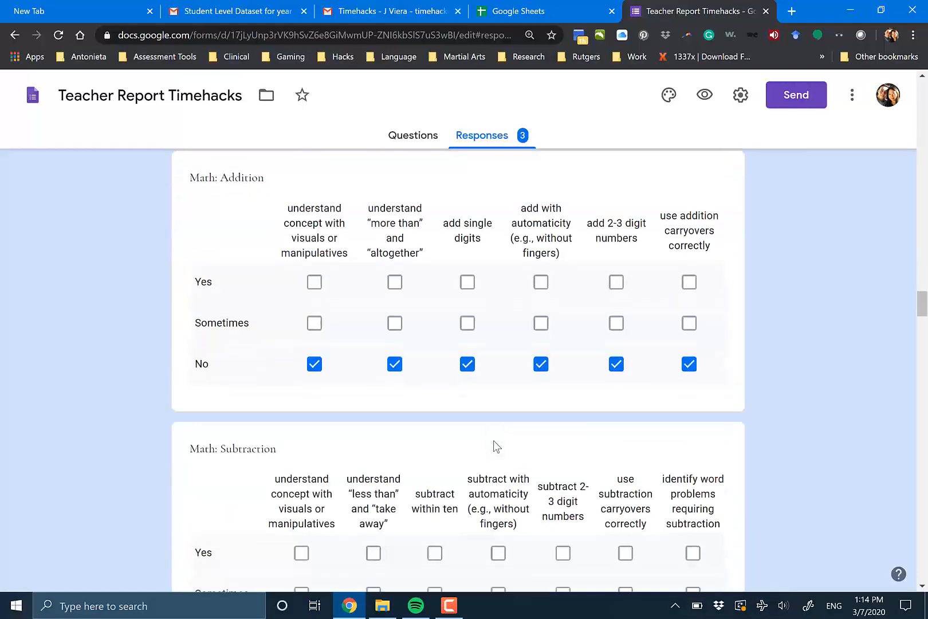
Step: Examine the Functional Skills, attention, attendance and Student Profile answers in the third response, including the behavior checklist and social functioning grid
scroll(494, 446, down, 15)
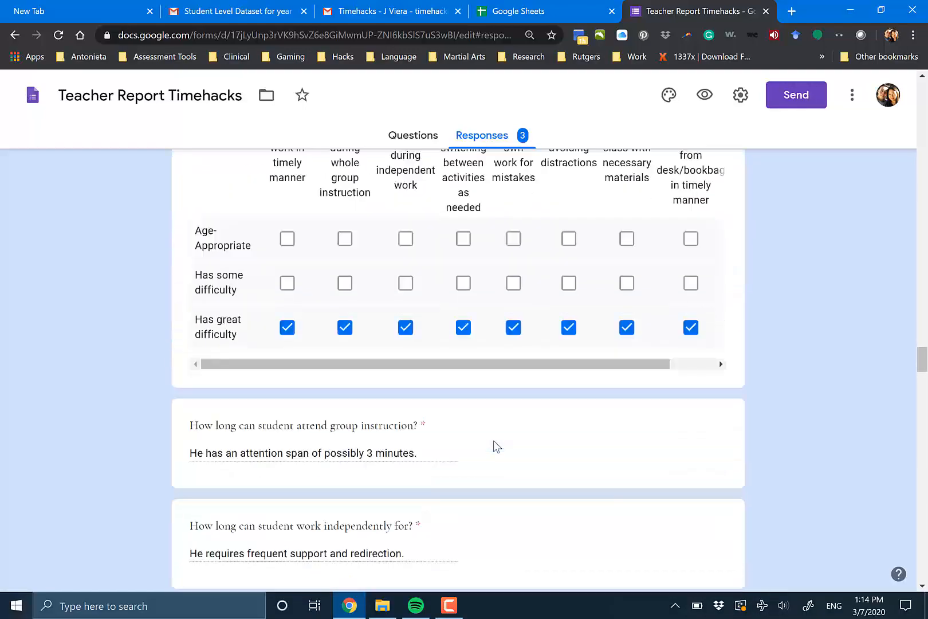
scroll(494, 446, down, 2)
scroll(493, 447, up, 5)
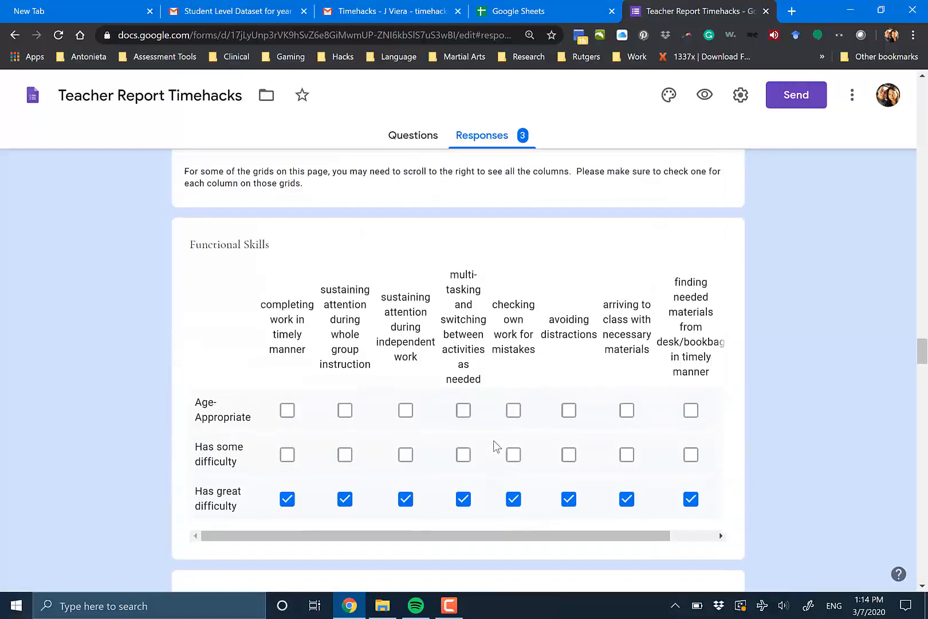
scroll(423, 499, down, 4)
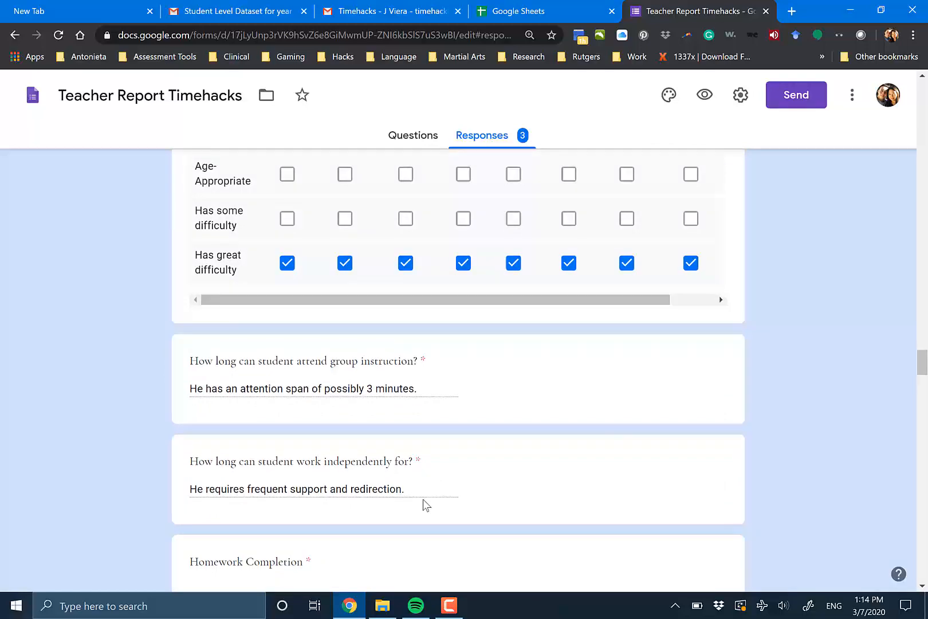
scroll(423, 499, down, 20)
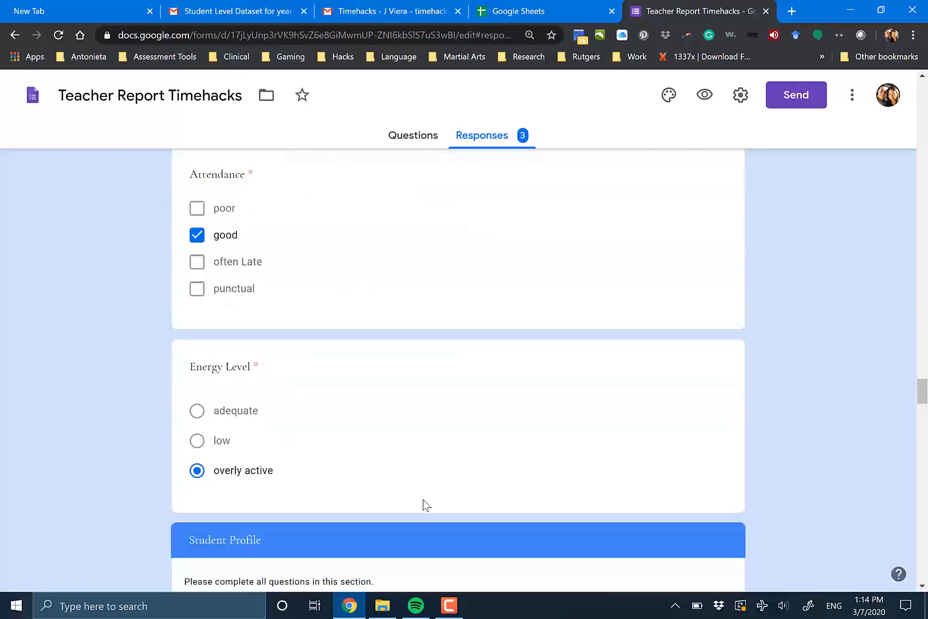
scroll(423, 499, down, 8)
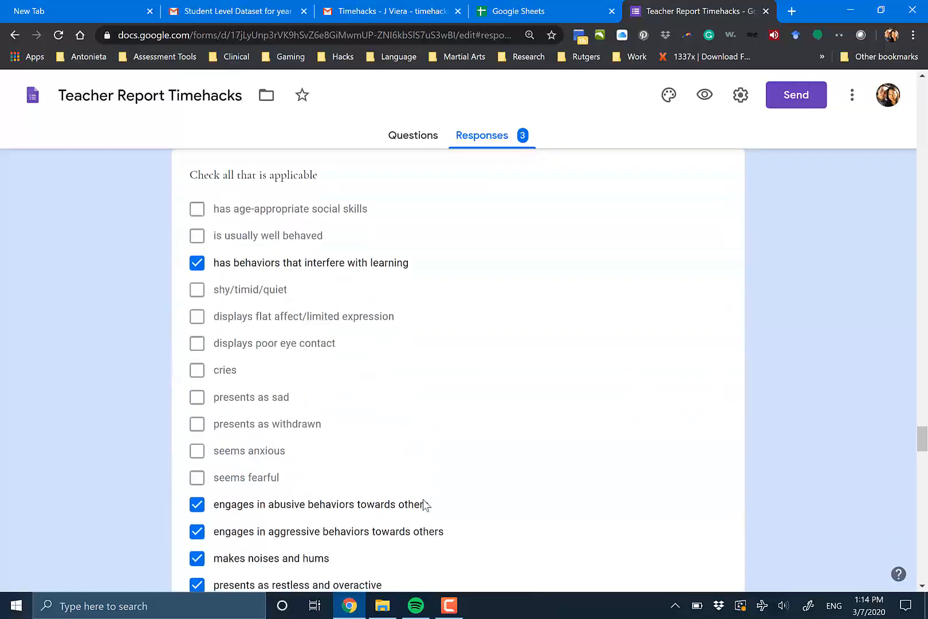
scroll(423, 499, up, 5)
scroll(423, 499, down, 13)
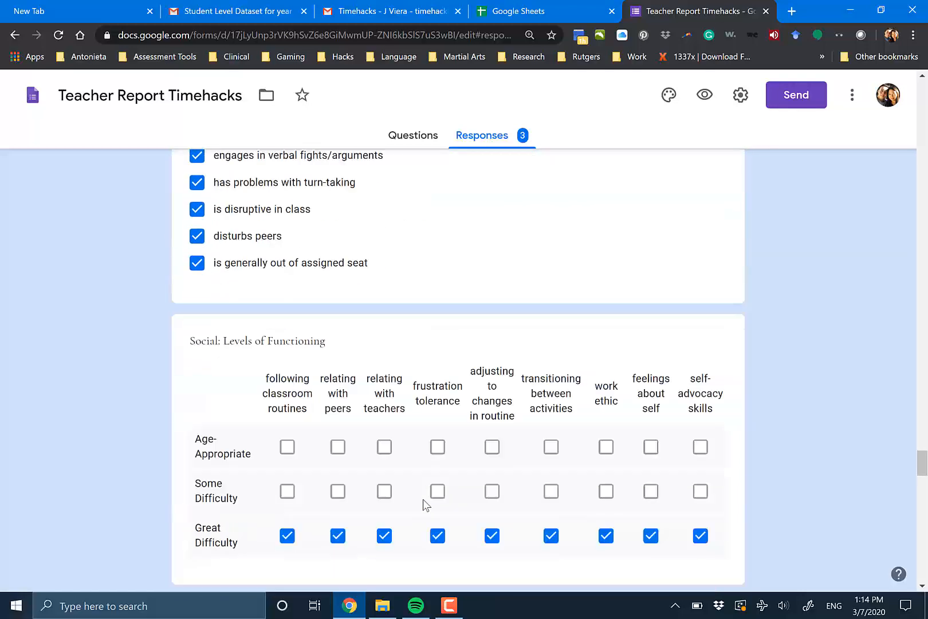
Step: Examine the Summary section of the third response, from the hoped-for evaluation outcome through accommodations, interventions and other comments
scroll(422, 499, down, 20)
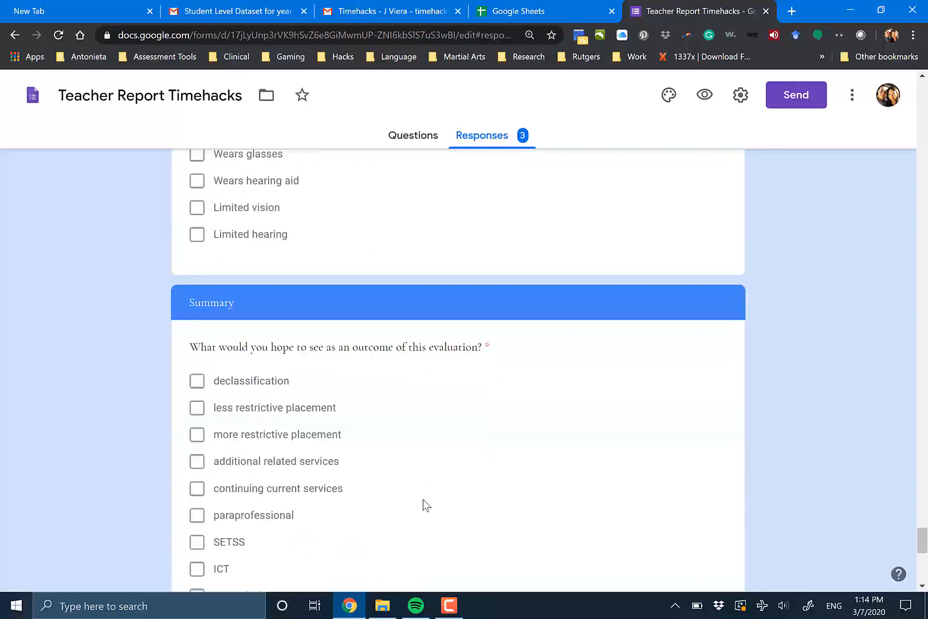
scroll(422, 499, up, 1)
scroll(423, 499, down, 6)
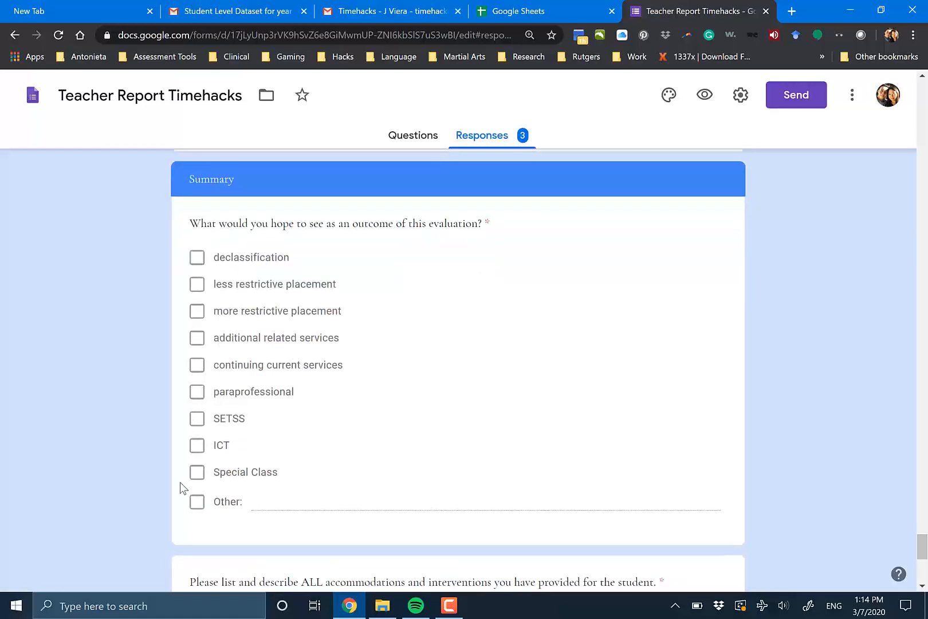
scroll(326, 544, down, 3)
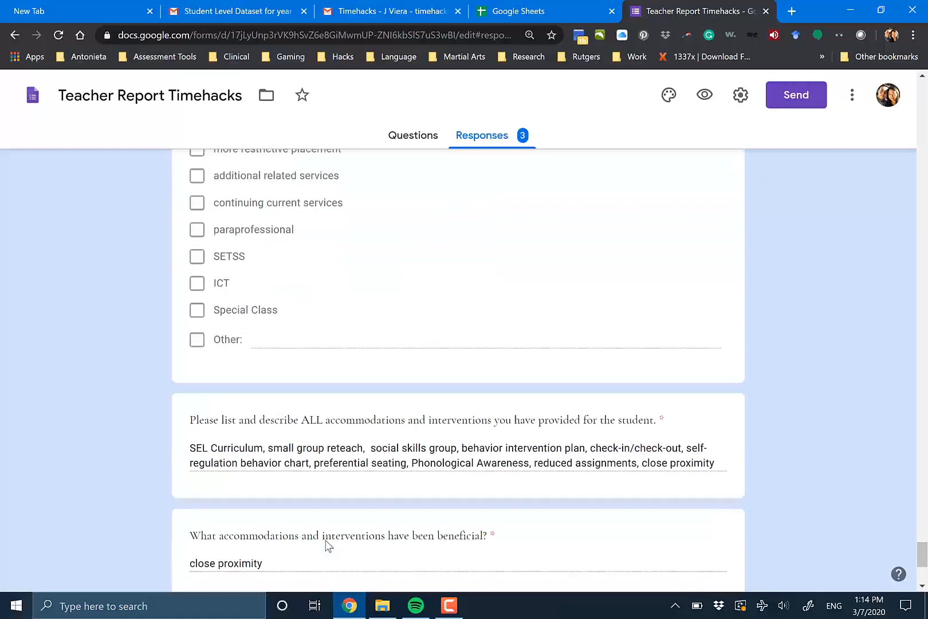
scroll(326, 544, up, 3)
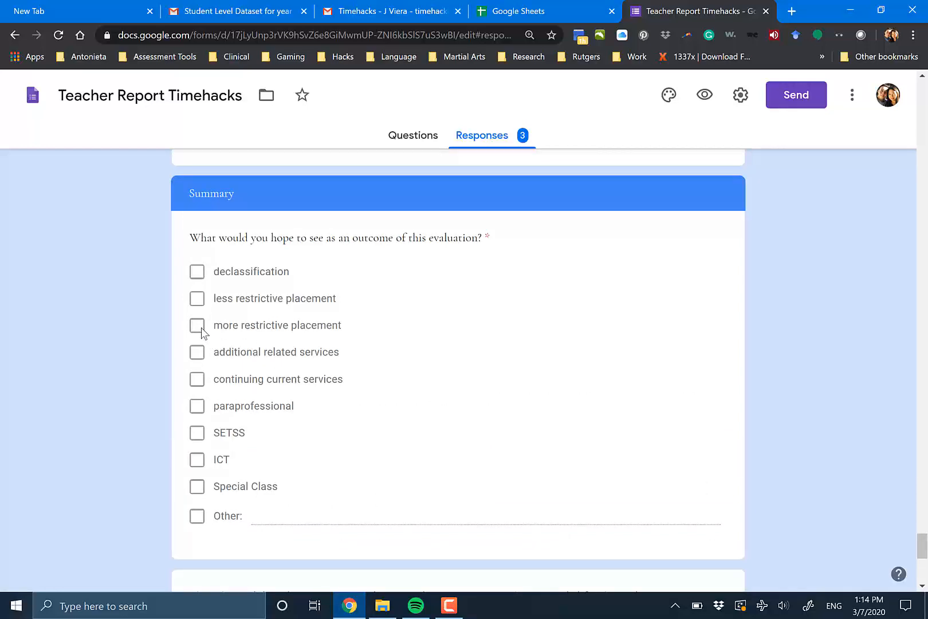
scroll(201, 331, down, 8)
scroll(201, 331, up, 15)
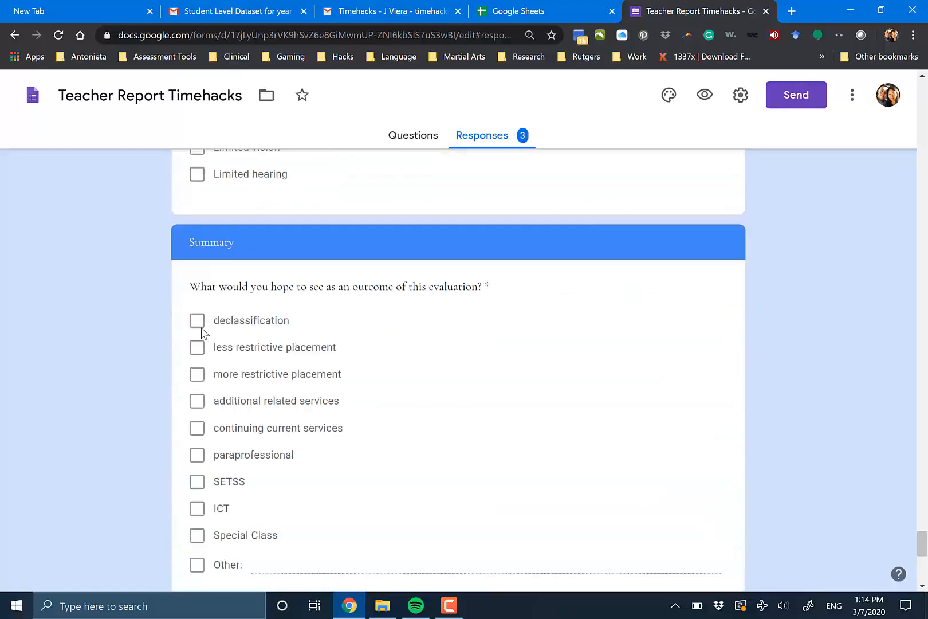
scroll(201, 331, down, 16)
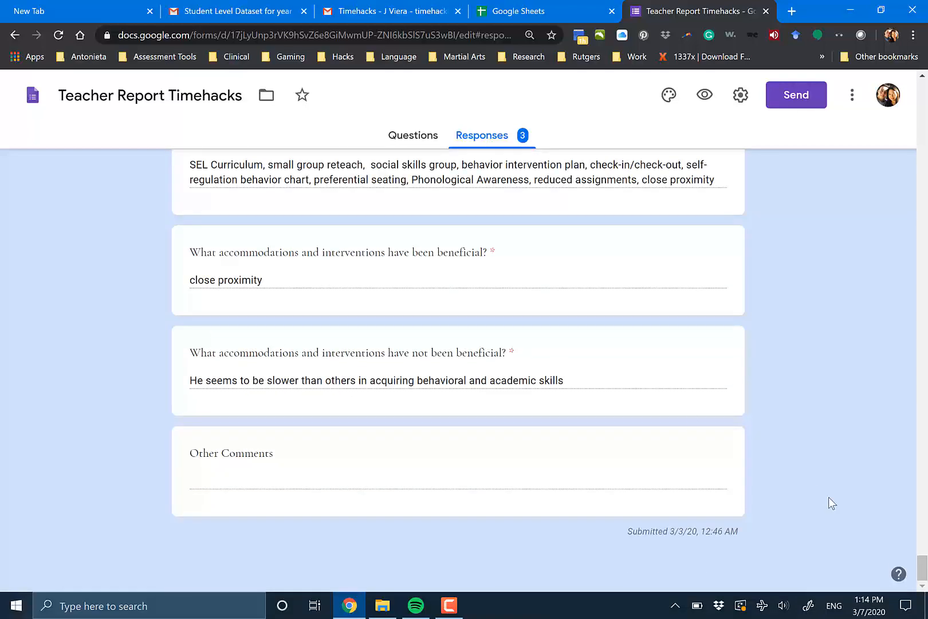
Step: Create a new spreadsheet named Teacher Report Timehacks (Responses) as the destination for the form's responses
drag(918, 565, 918, 96)
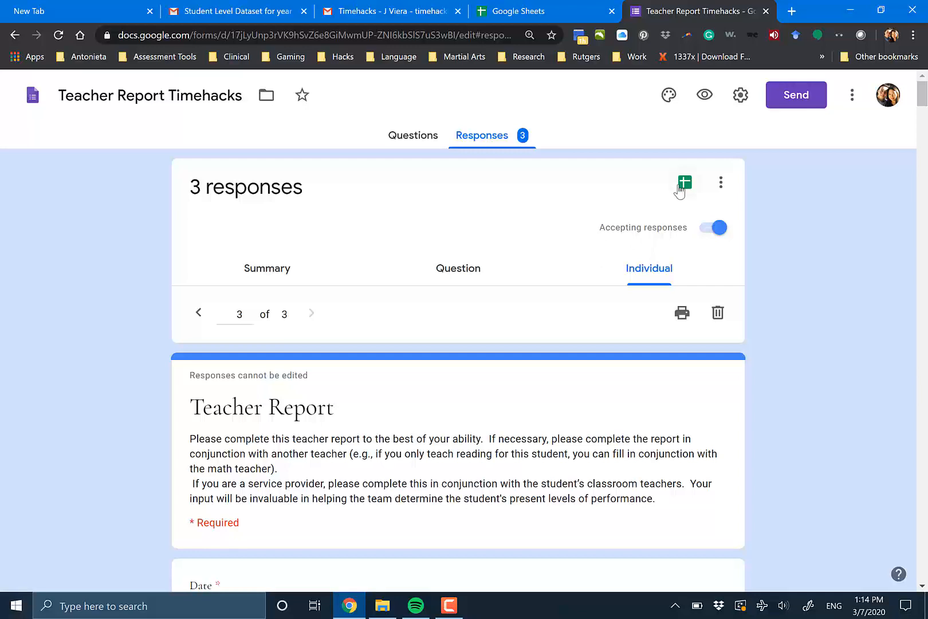
click(723, 183)
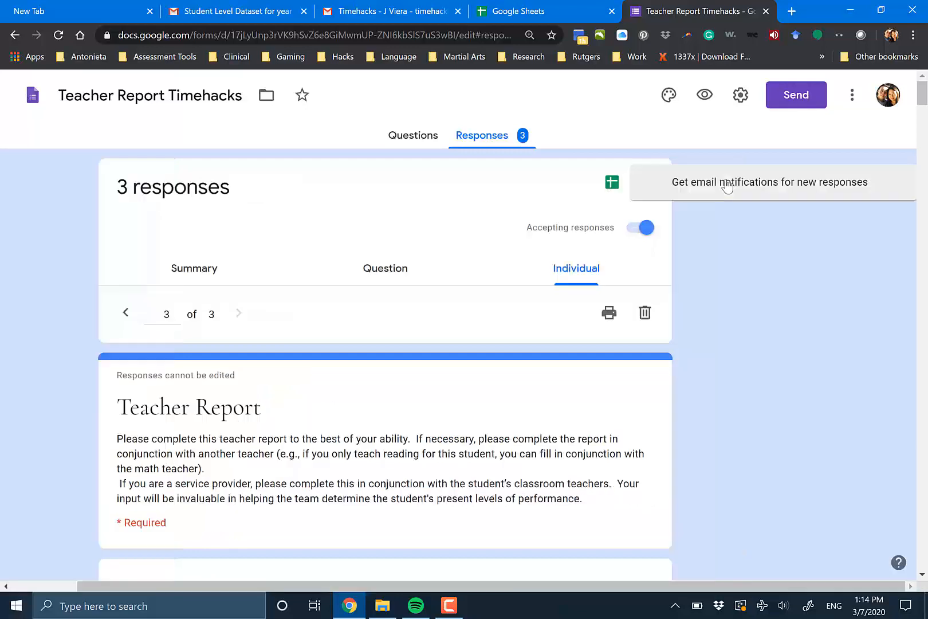
click(602, 259)
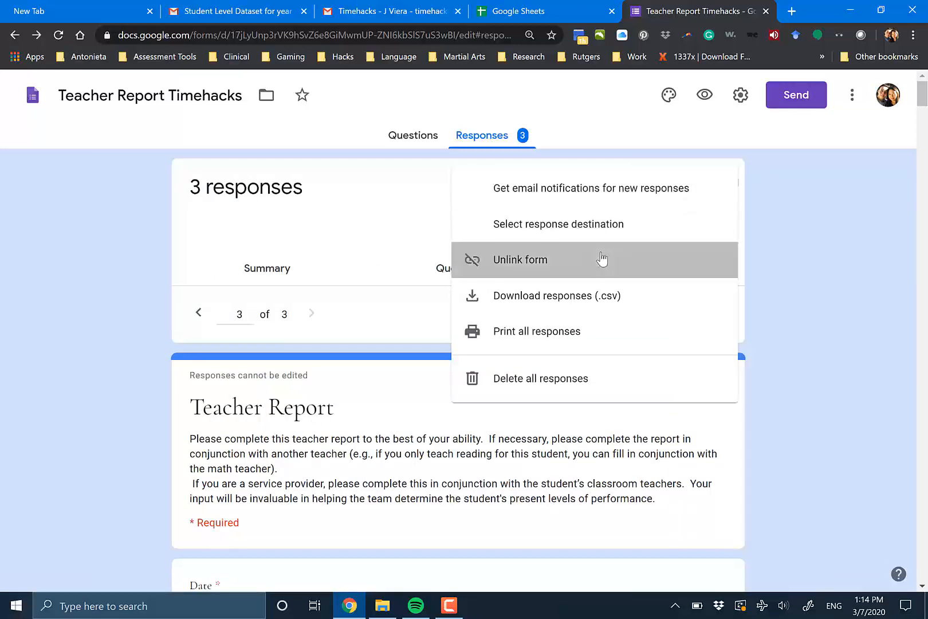
click(560, 296)
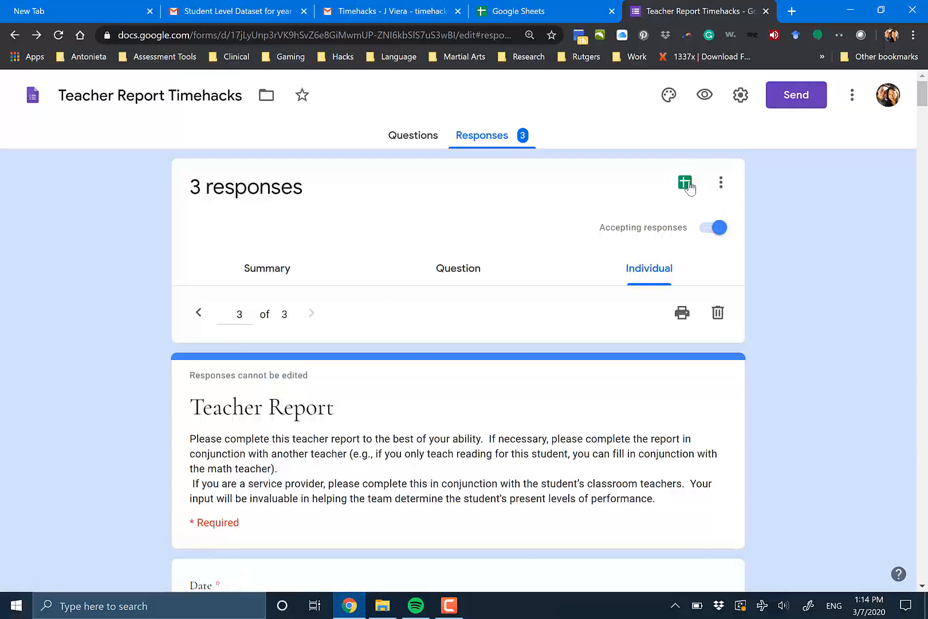
click(686, 183)
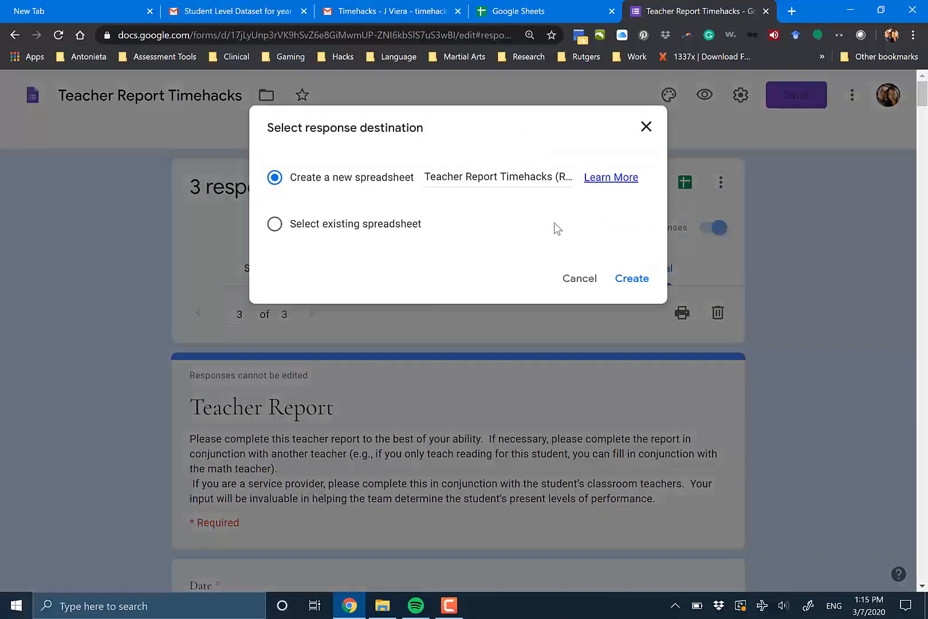
click(561, 184)
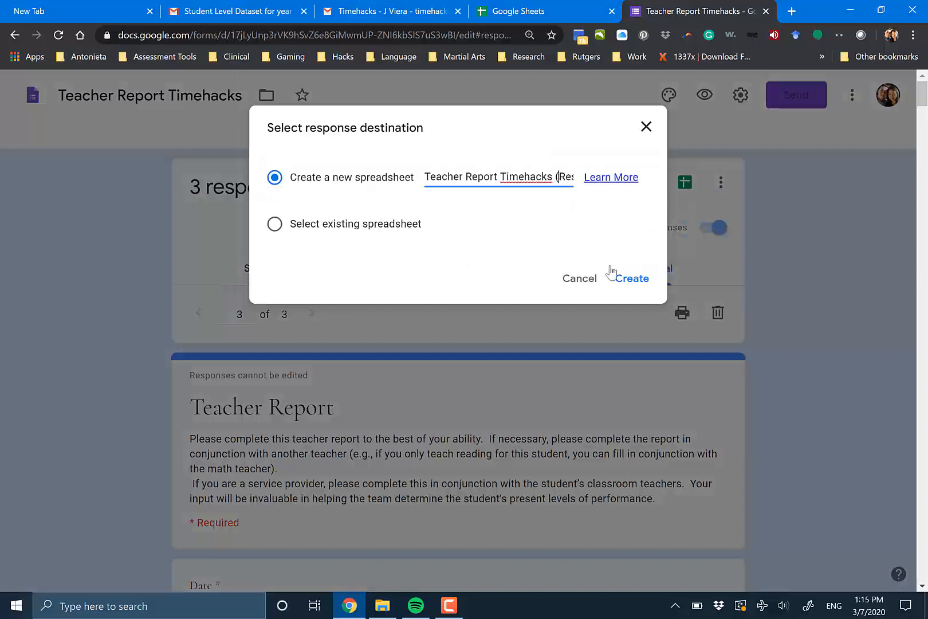
click(624, 279)
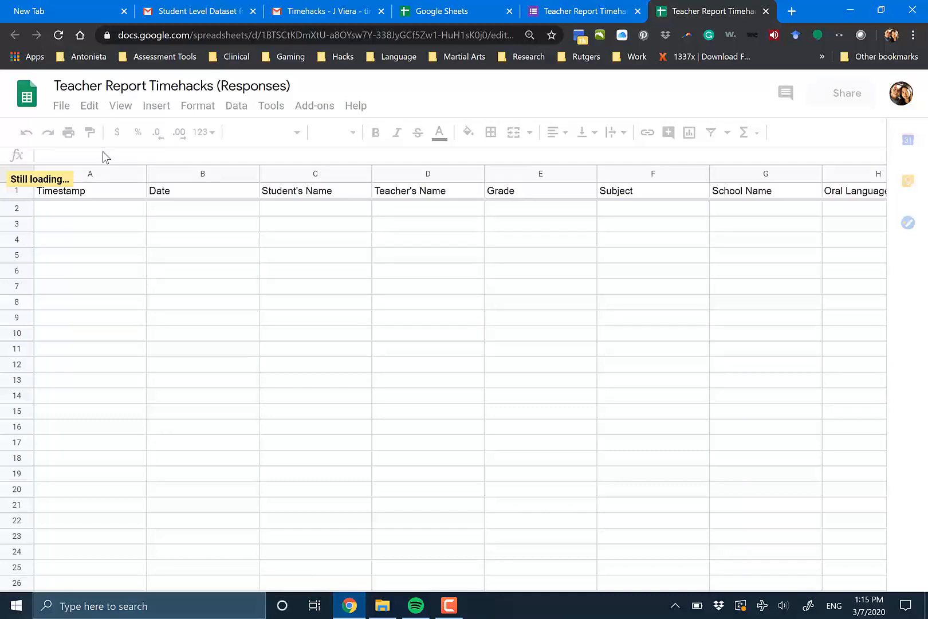
Step: Download the Teacher Report Timehacks (Responses) spreadsheet as a Microsoft Excel (.xlsx) file
click(68, 108)
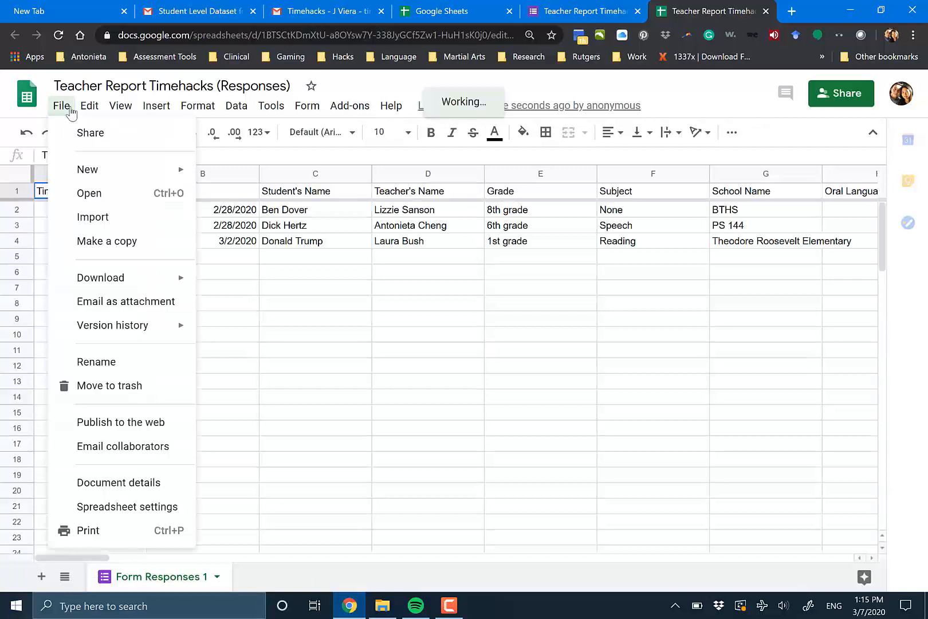
mouse_move(89, 181)
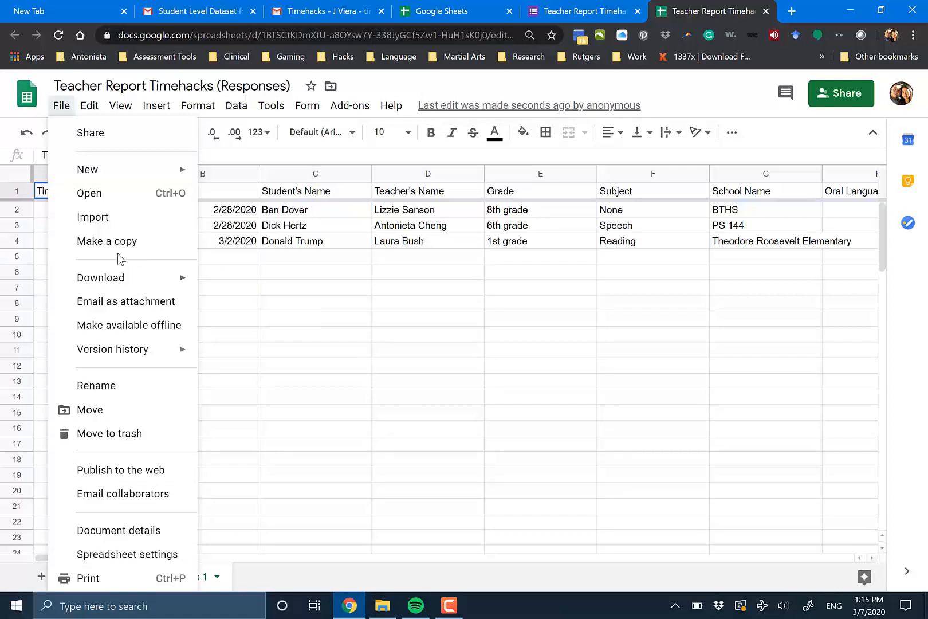
mouse_move(114, 277)
click(260, 291)
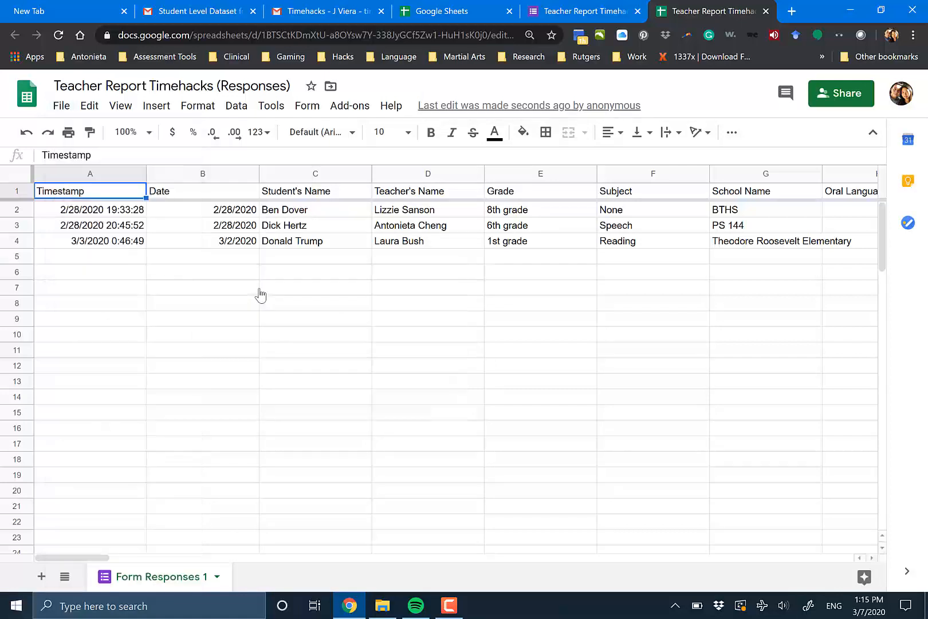
Step: Copy the Imaginary student folder's path from File Explorer and save Teacher Report Timehacks (Responses).xlsx in that folder
click(391, 611)
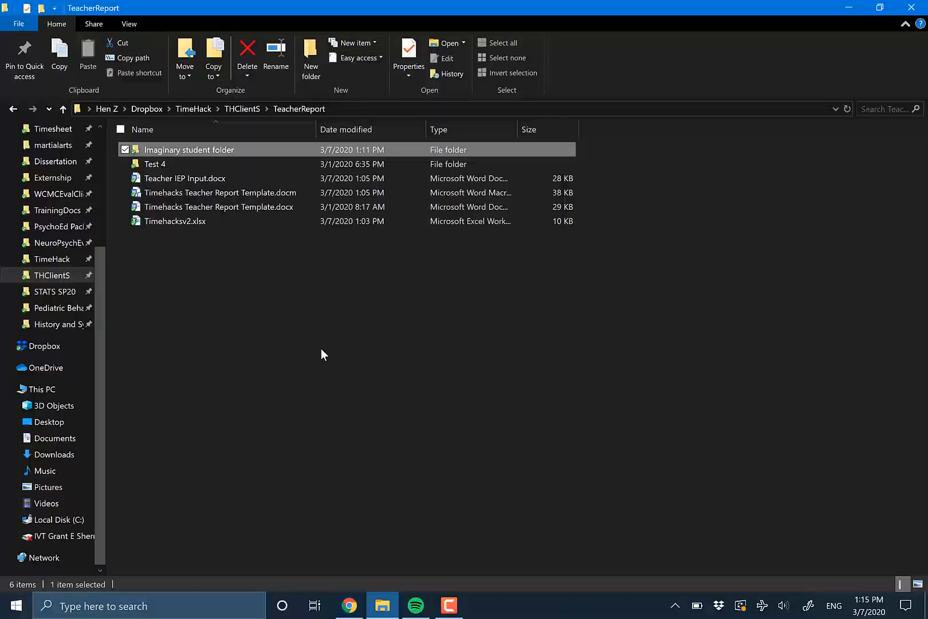
double_click(278, 152)
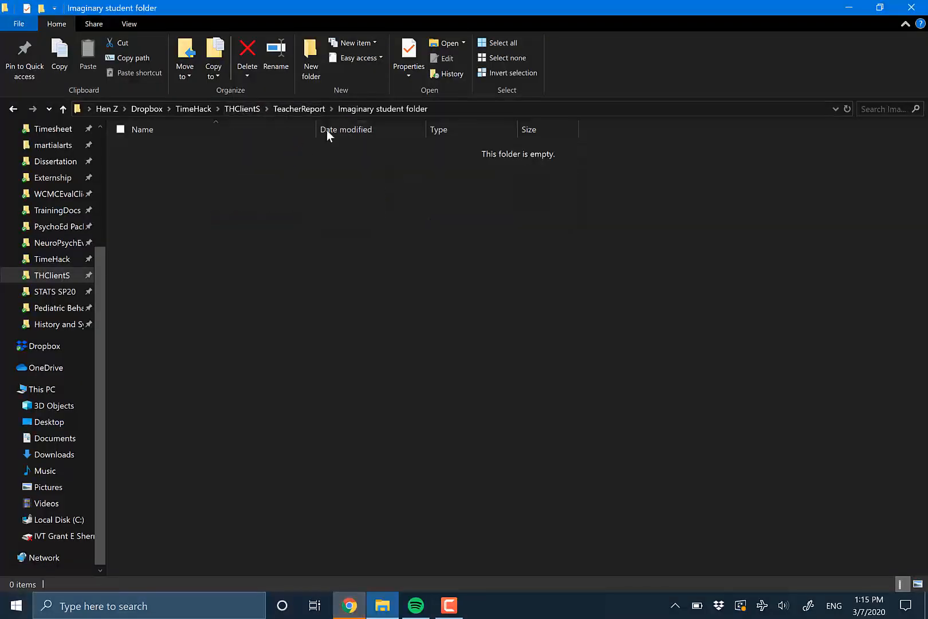
click(442, 109)
click(378, 611)
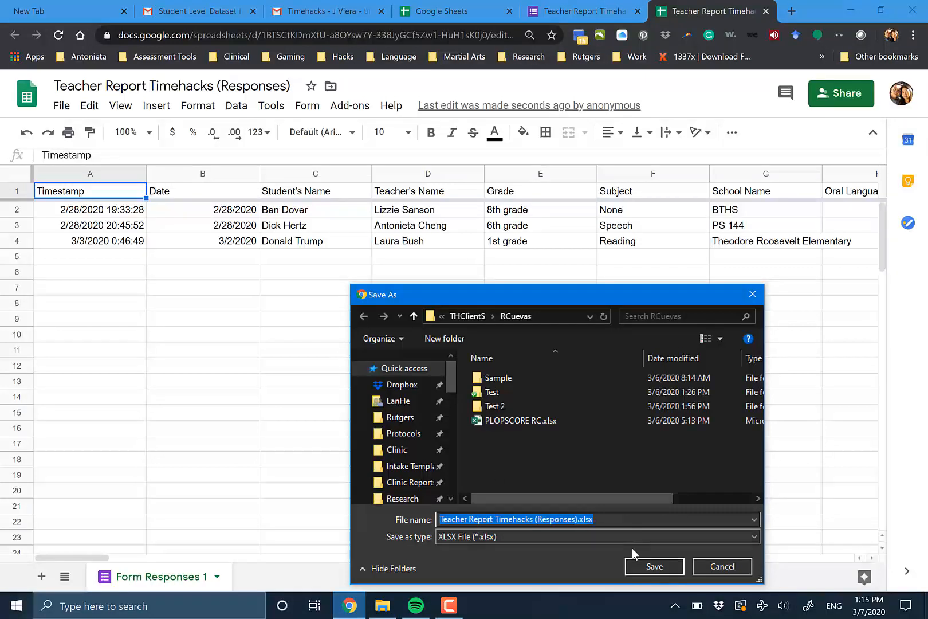
click(551, 318)
key(ctrl+v)
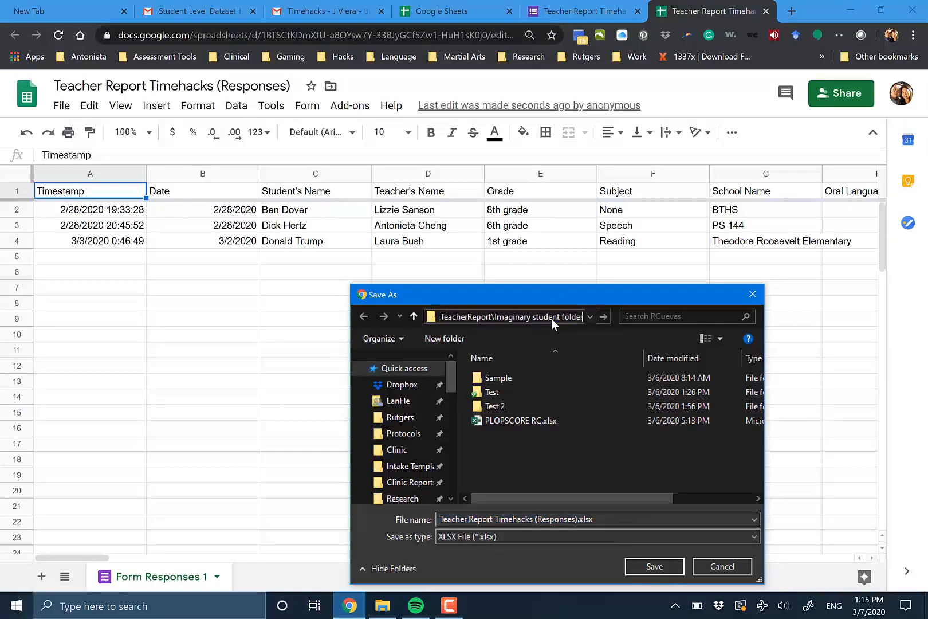
key(Return)
click(637, 569)
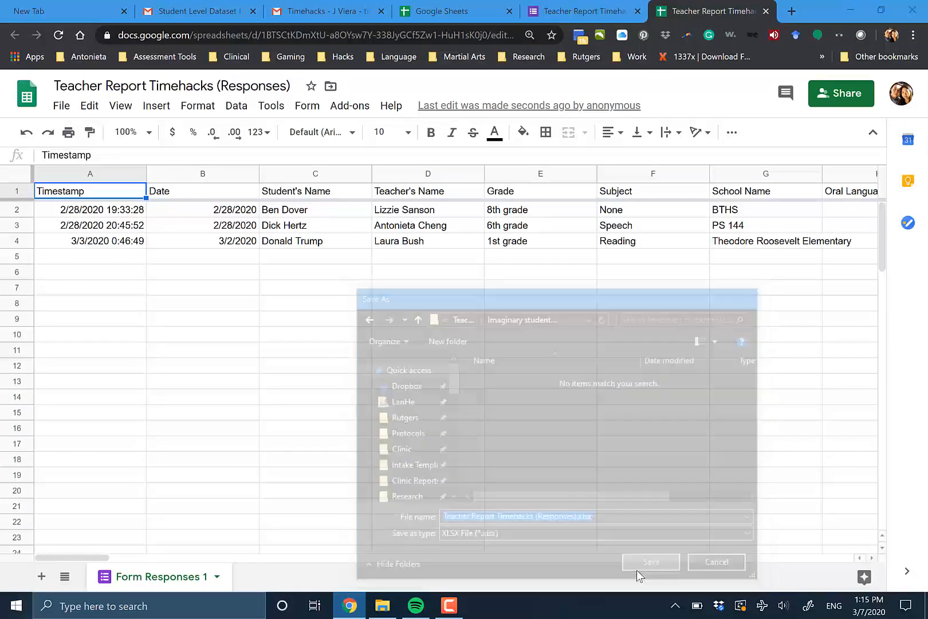
Step: Copy Timehacks Teacher Report Template.docx from TeacherReport into the Imaginary student folder and open the copy in Word, declining its SQL command
click(382, 605)
click(316, 110)
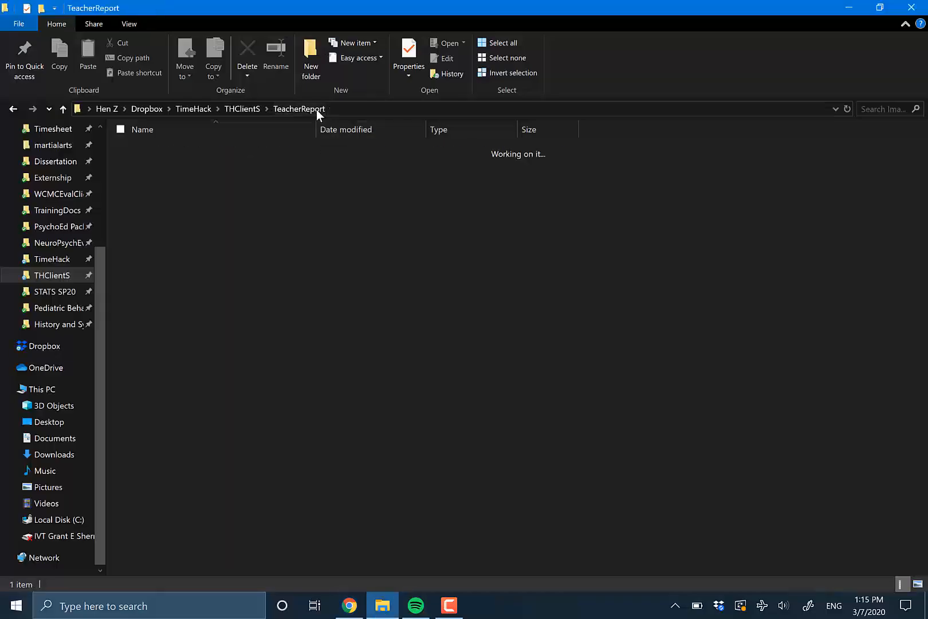
click(282, 208)
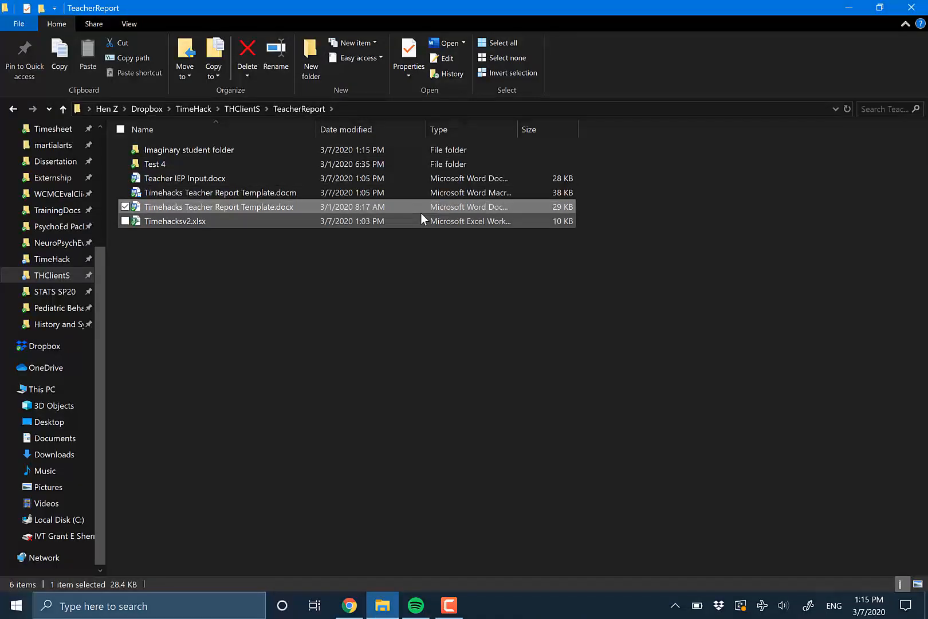
key(Up)
key(Up)
key(Up)
key(Up)
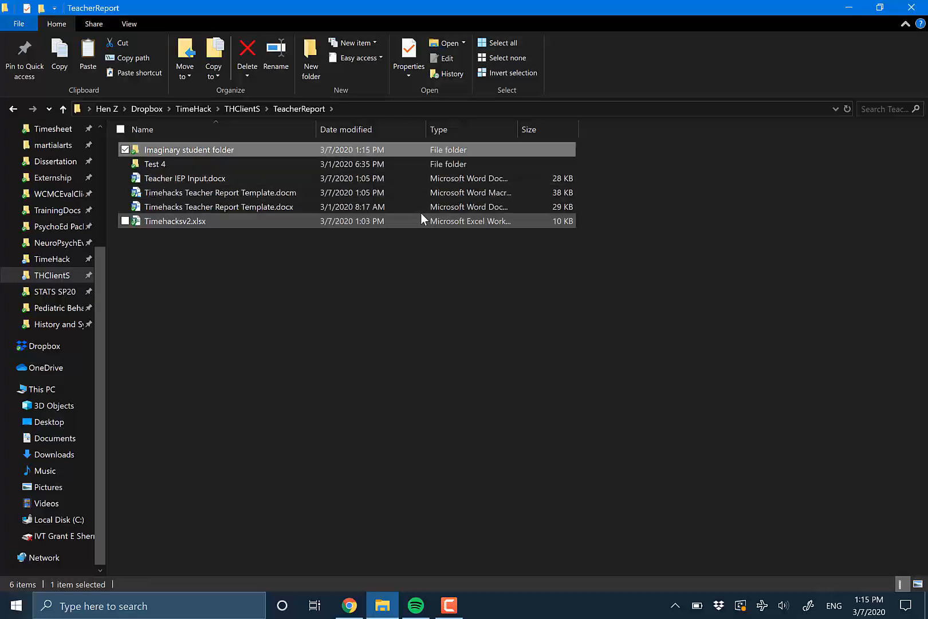
key(Return)
key(ctrl+v)
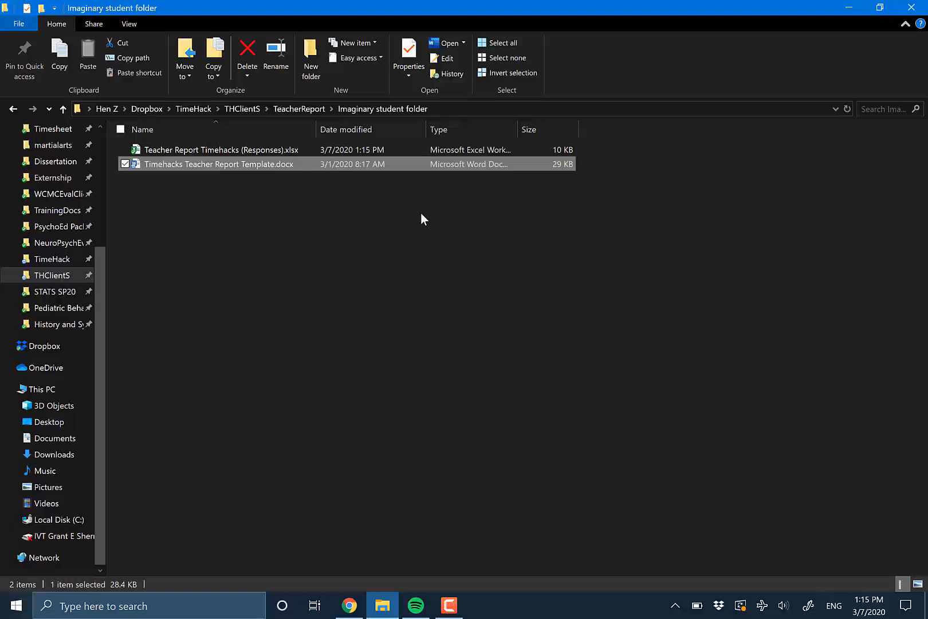
key(Return)
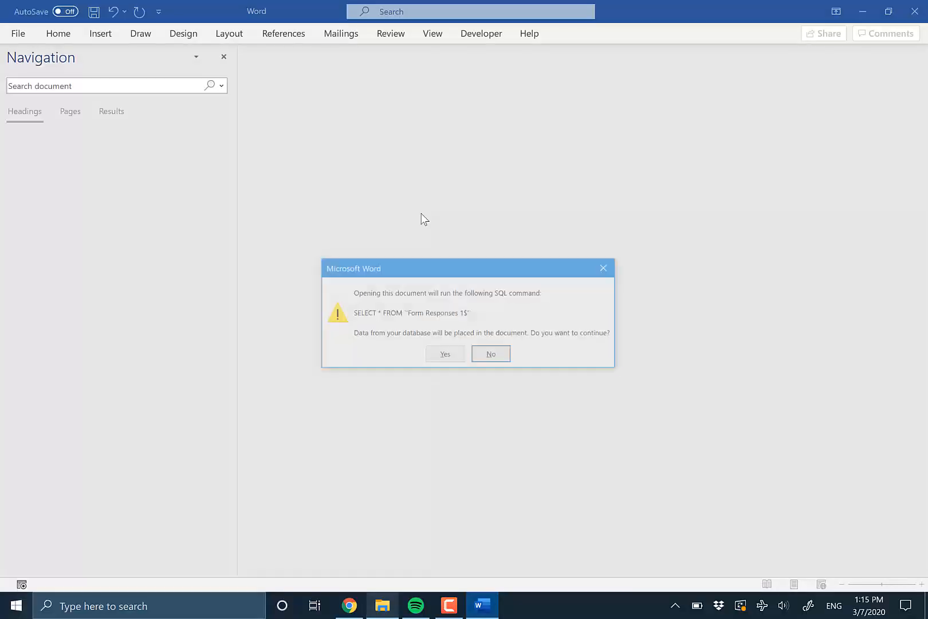
click(502, 357)
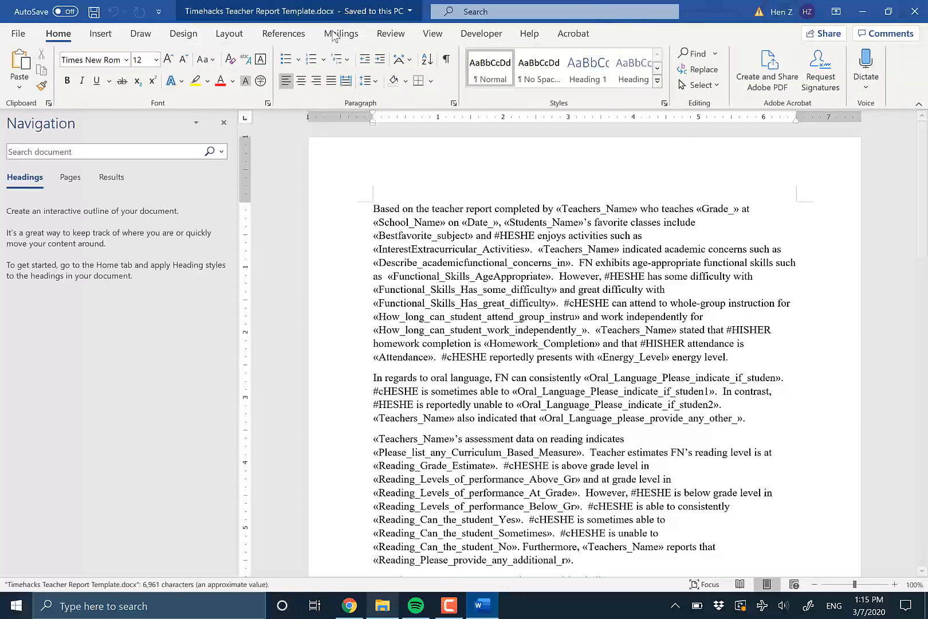
Step: Use Teacher Report Timehacks (Responses).xlsx from the Imaginary student folder as the existing mail merge recipient list, with the Form Responses 1$ table and first-row headers
click(330, 38)
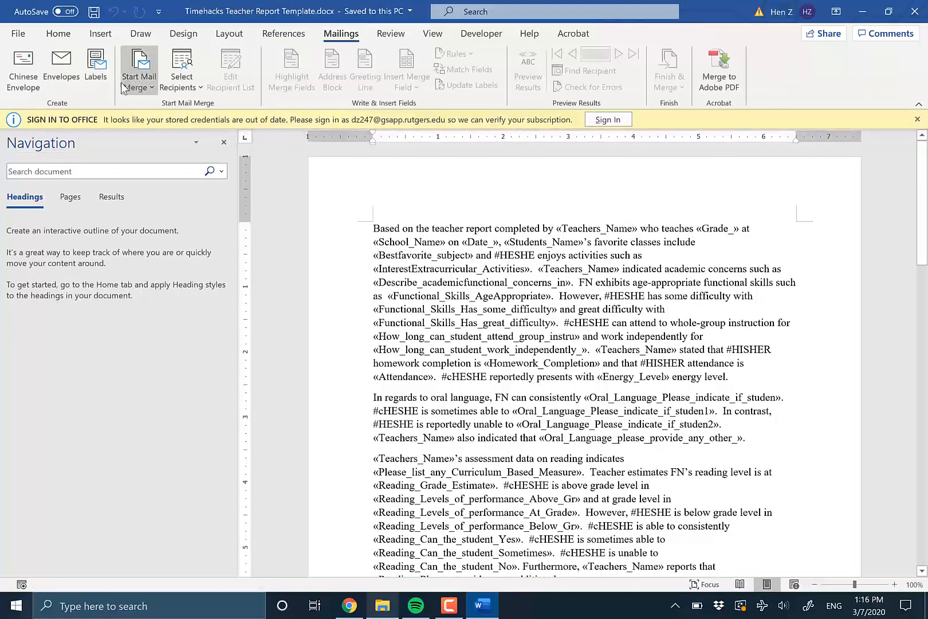
click(180, 94)
click(199, 126)
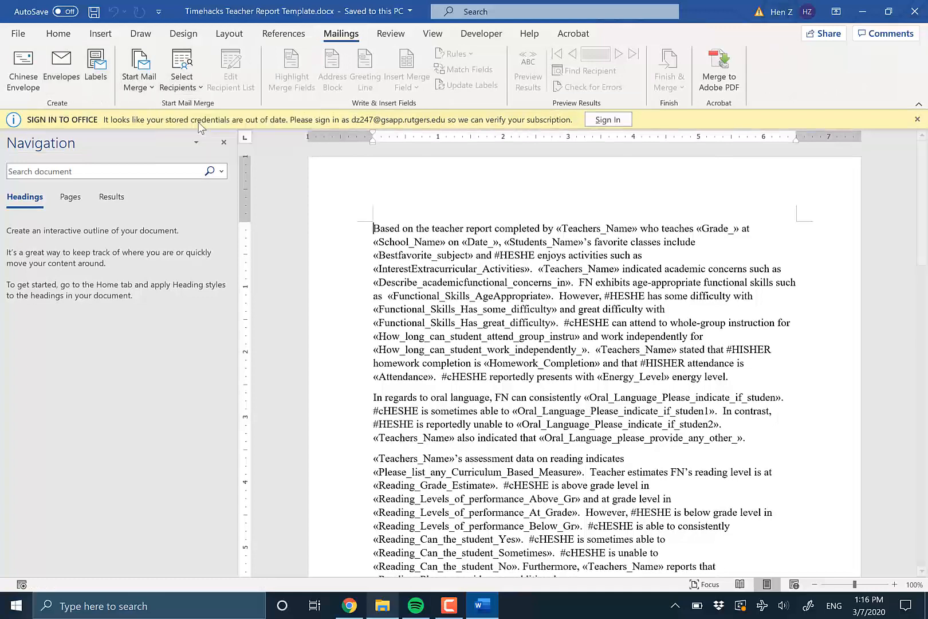
click(382, 606)
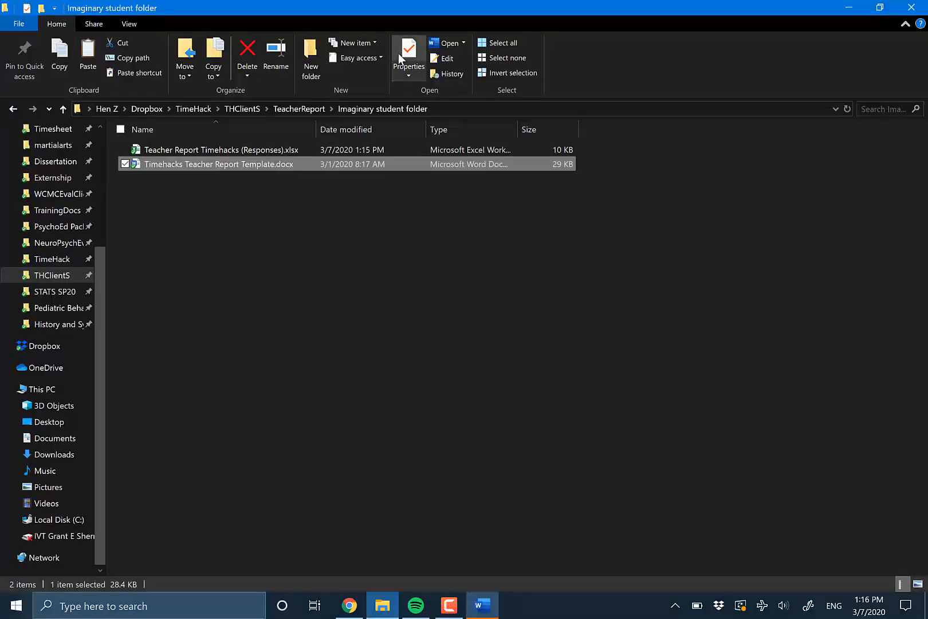
click(496, 114)
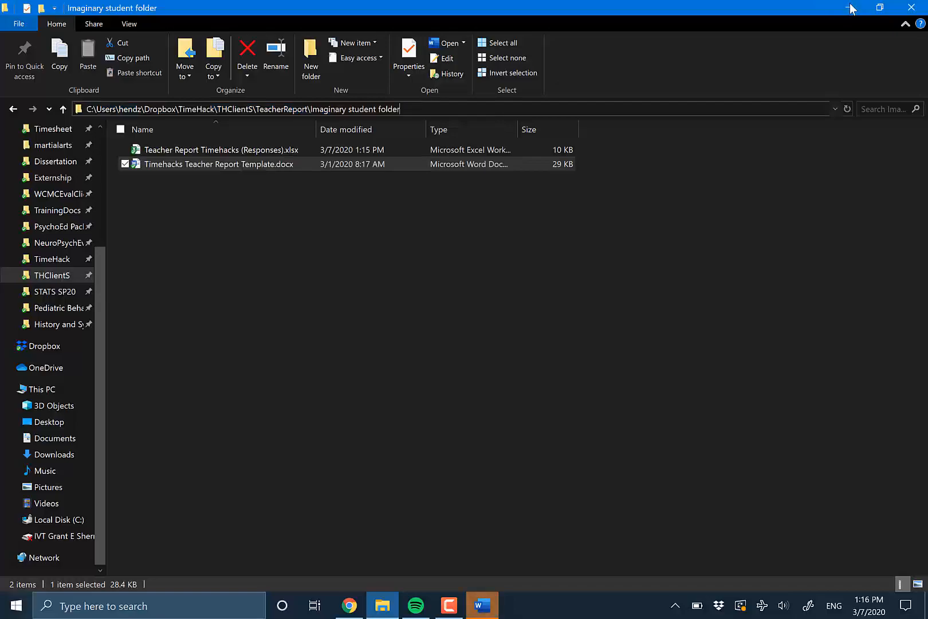
click(482, 606)
click(226, 31)
key(ctrl+v)
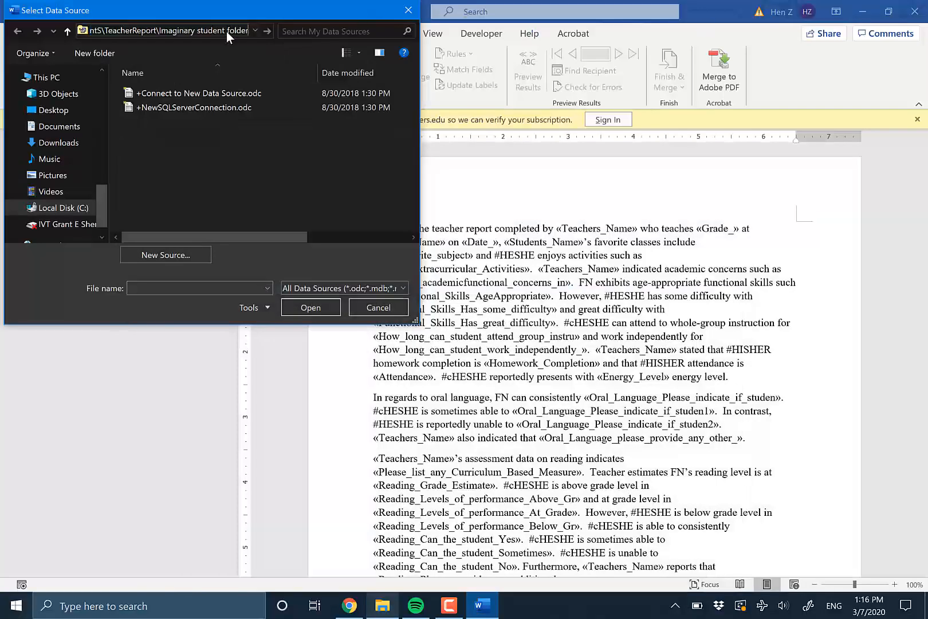
key(Return)
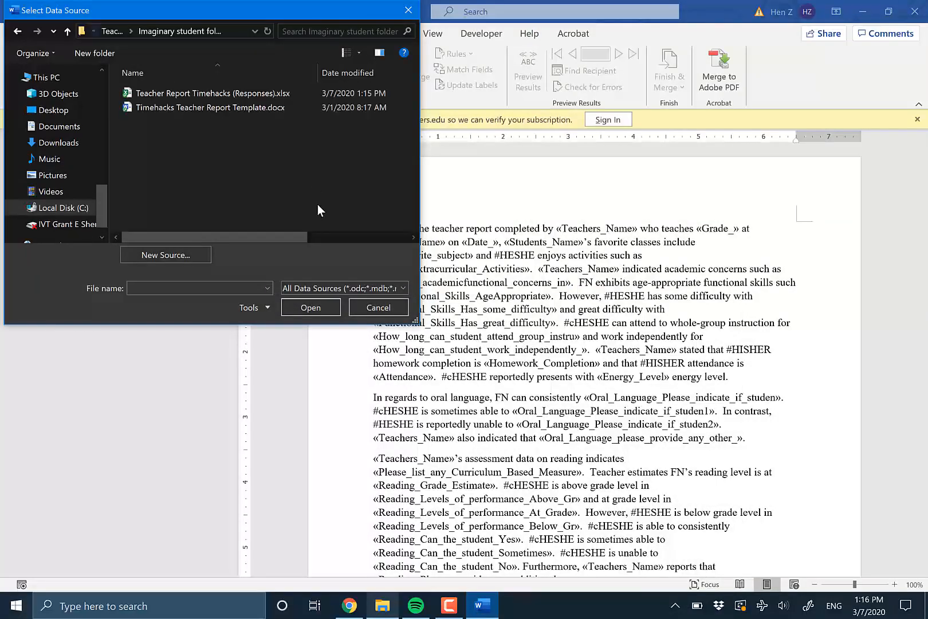
double_click(244, 92)
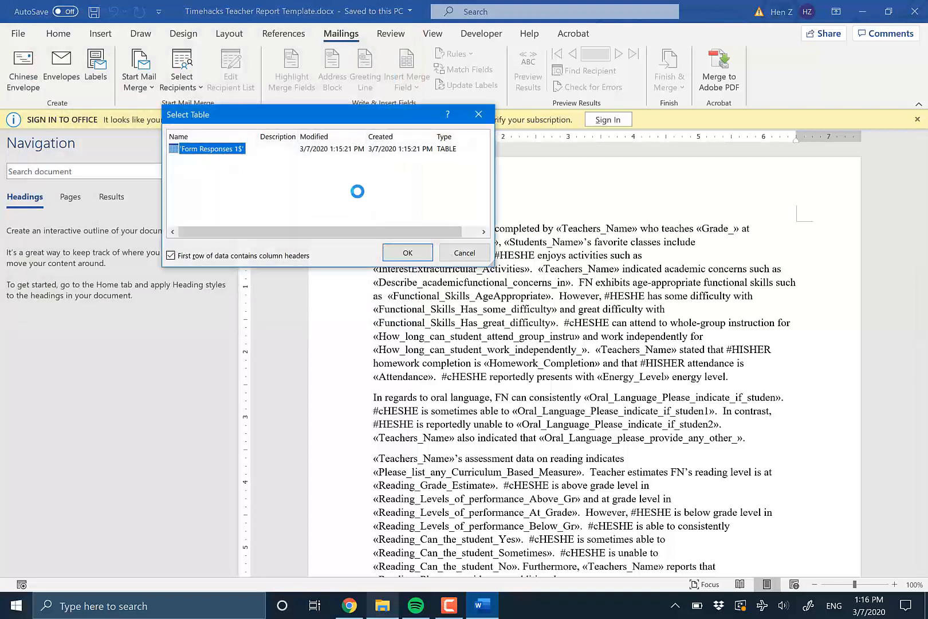
click(383, 261)
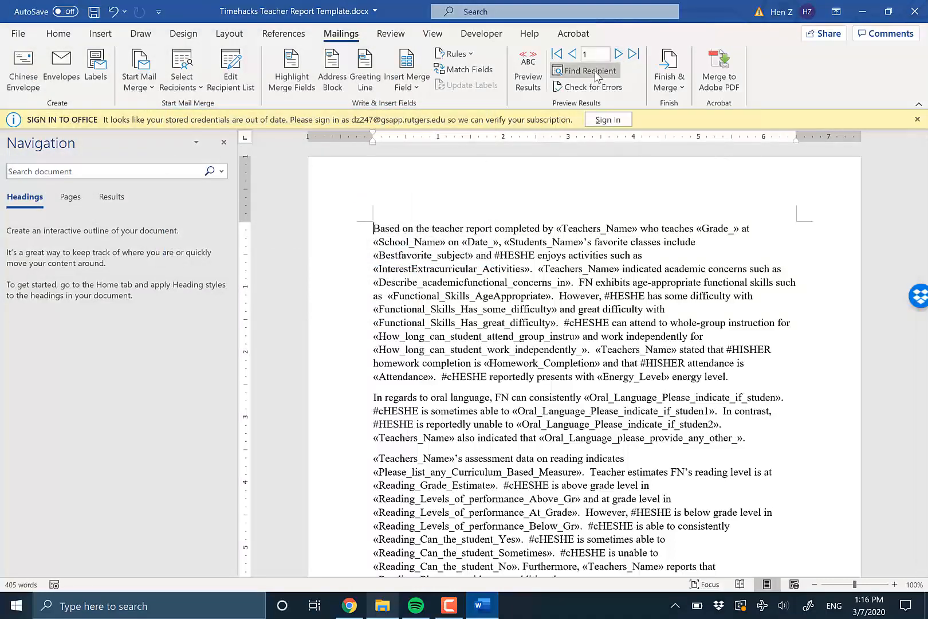
Step: Preview the mail merge results for record 3 and replace the FN placeholder in the FirstName field with the student's first name
click(528, 69)
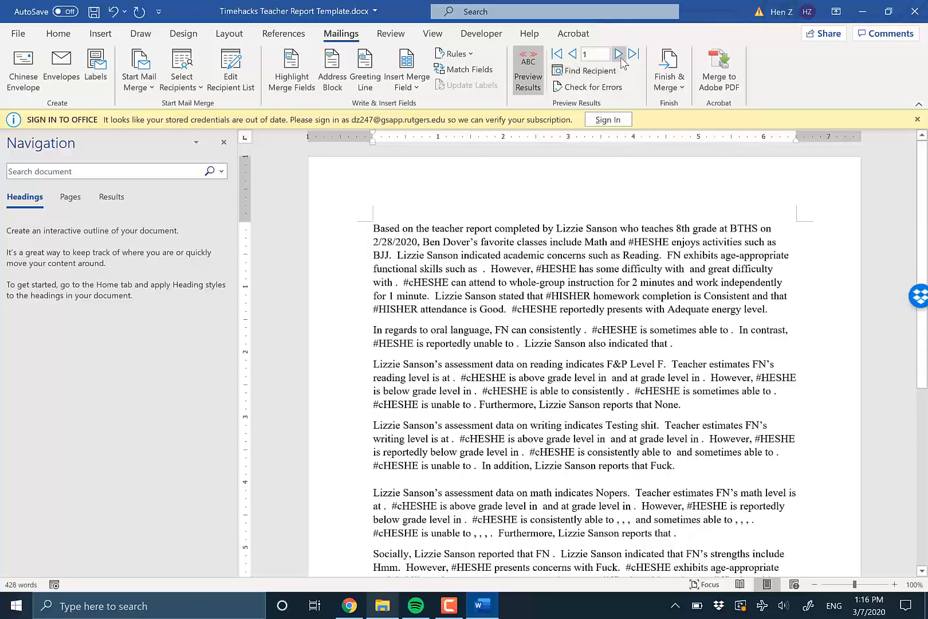
click(620, 58)
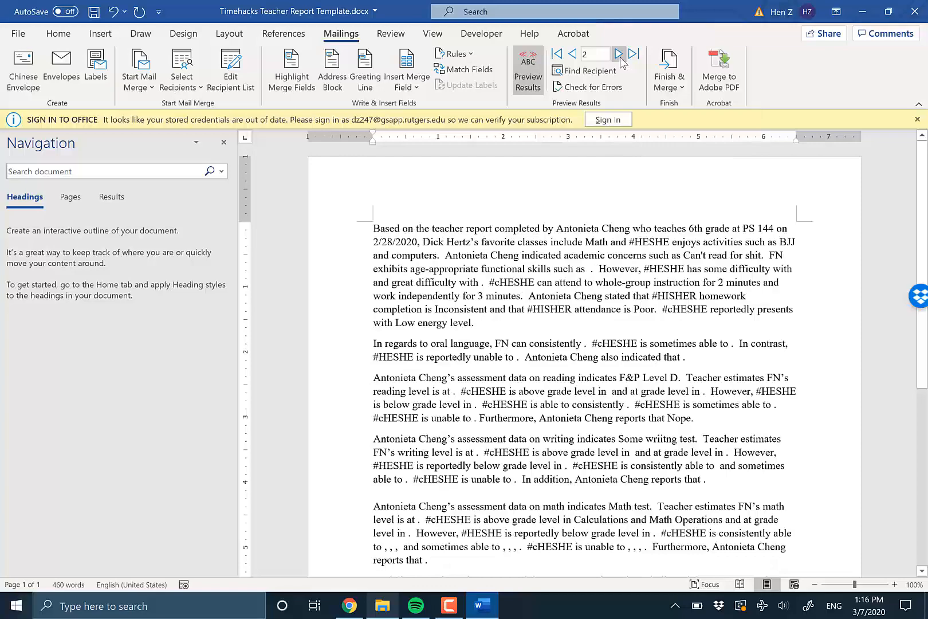
click(619, 54)
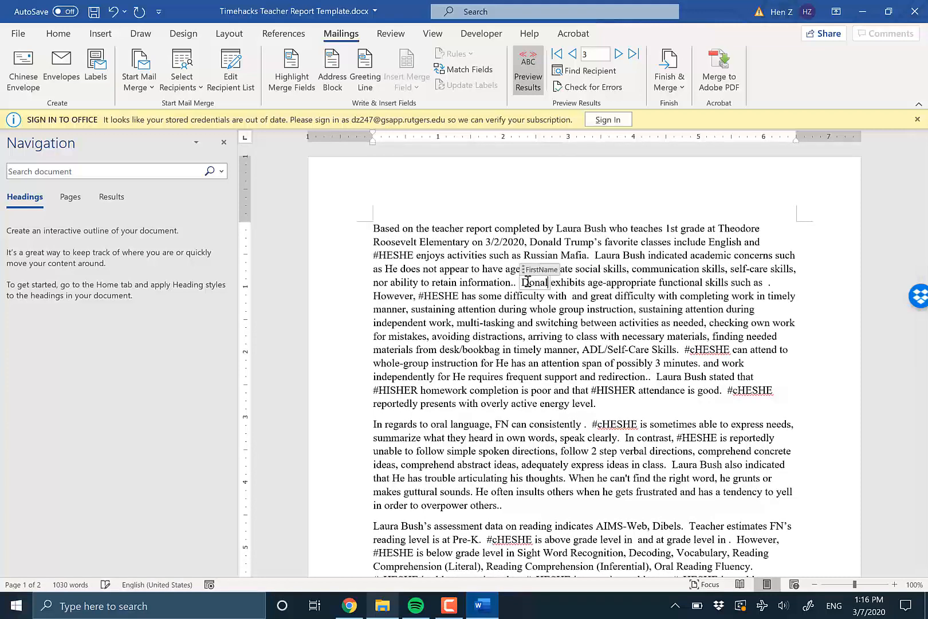
click(606, 300)
Step: Run the GenderMale macro on the template to fill the gender pronoun placeholders with male pronouns
key(alt+F8)
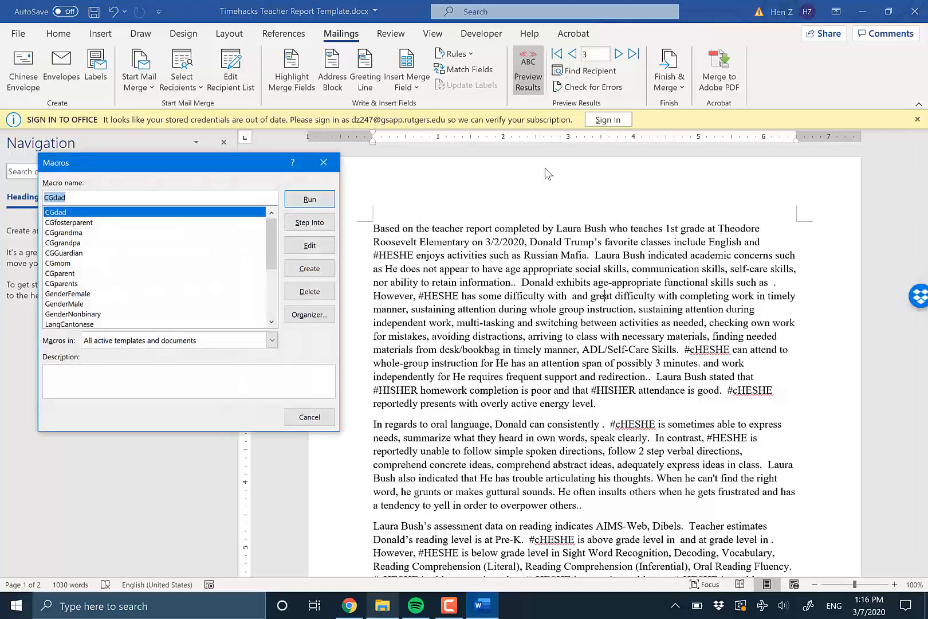
key(Escape)
click(441, 36)
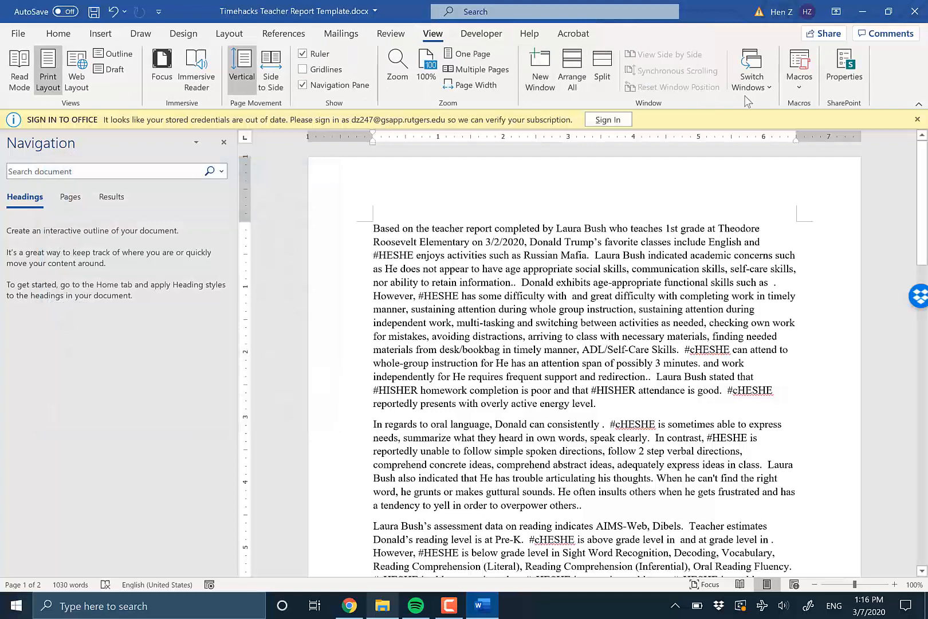
click(801, 93)
click(812, 109)
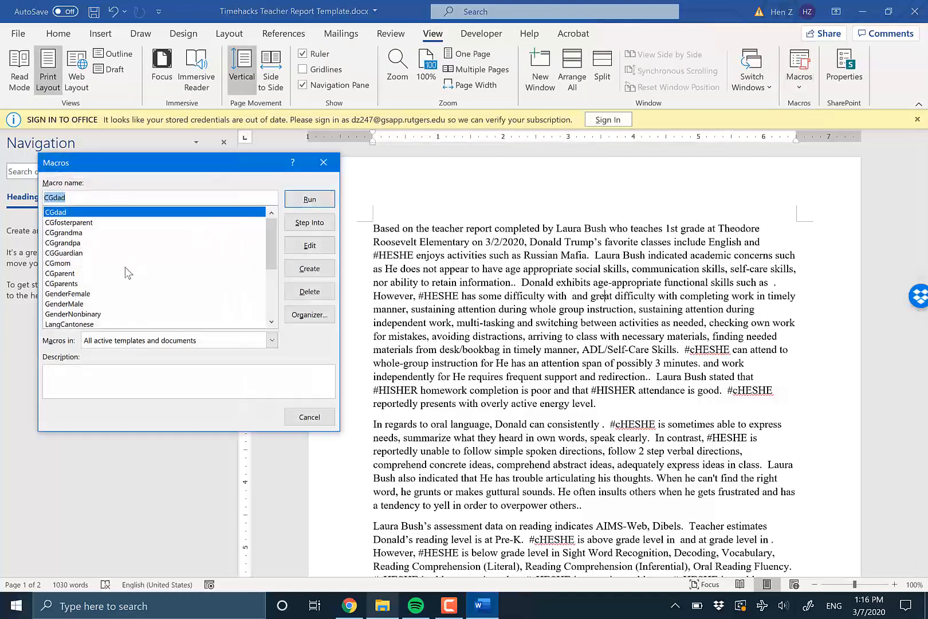
click(85, 303)
click(326, 206)
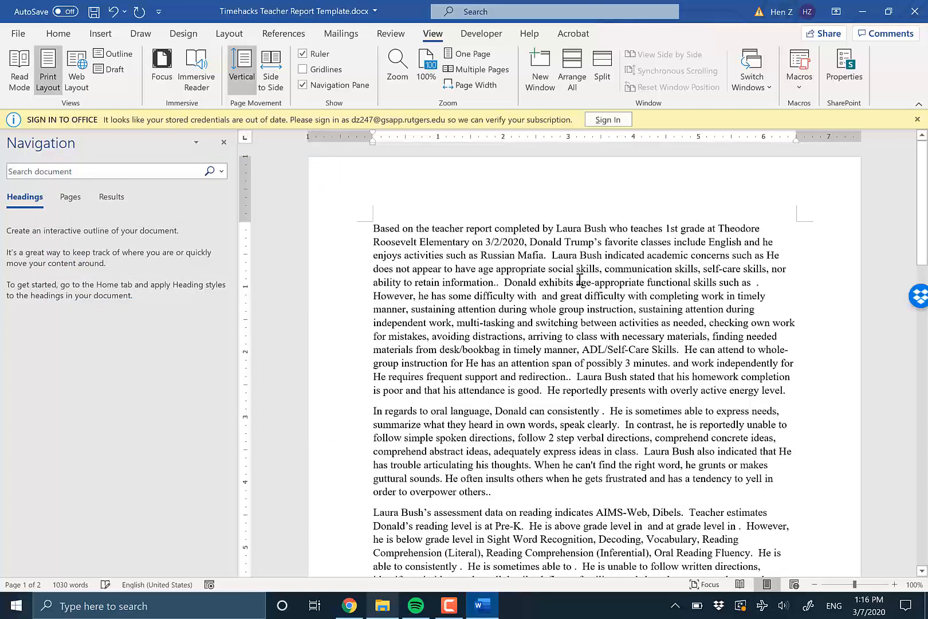
Step: Finish the mail merge by merging only the current record into a new individual document
click(553, 266)
click(553, 263)
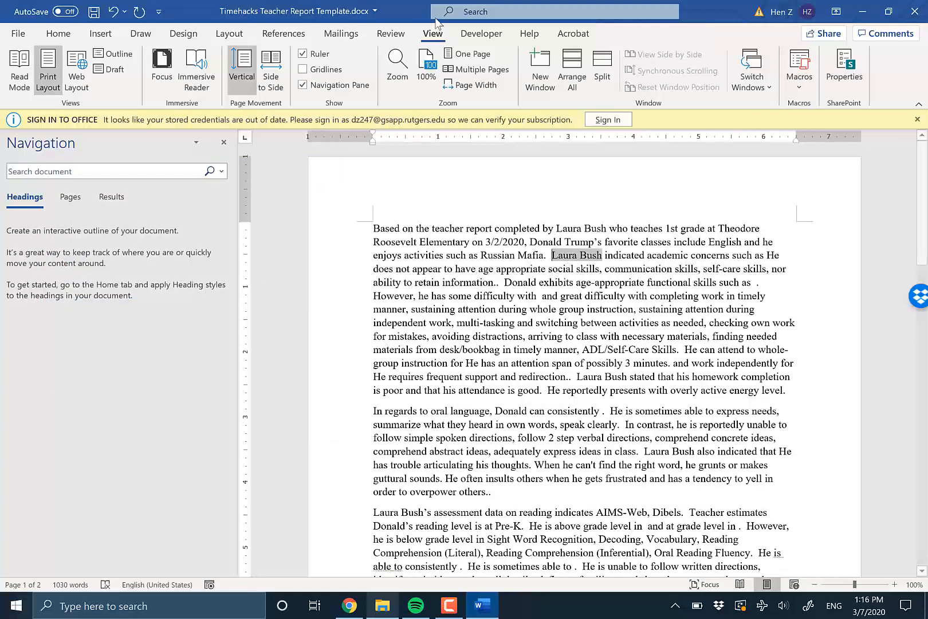
click(342, 36)
click(668, 83)
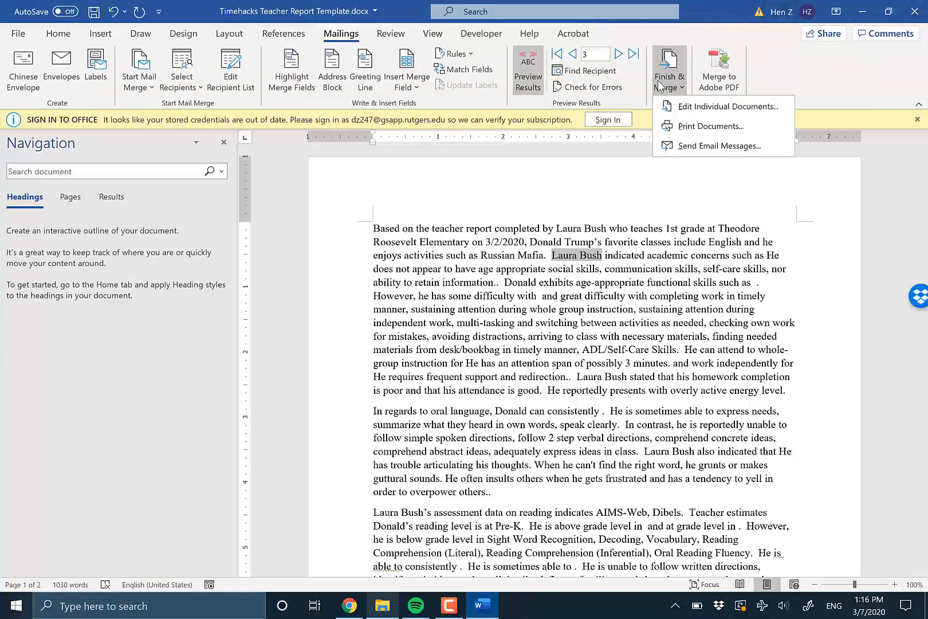
click(691, 106)
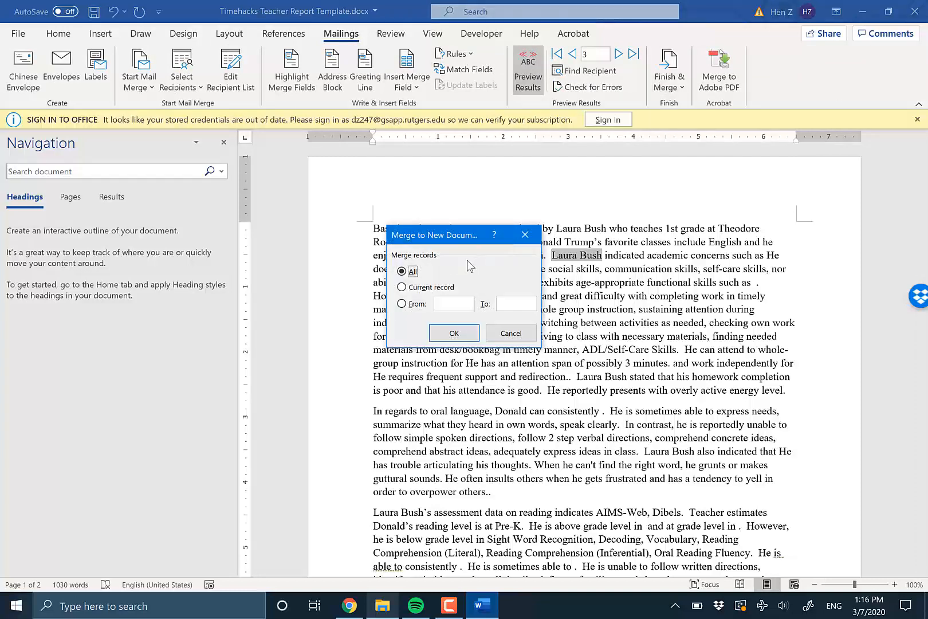
click(429, 287)
click(463, 333)
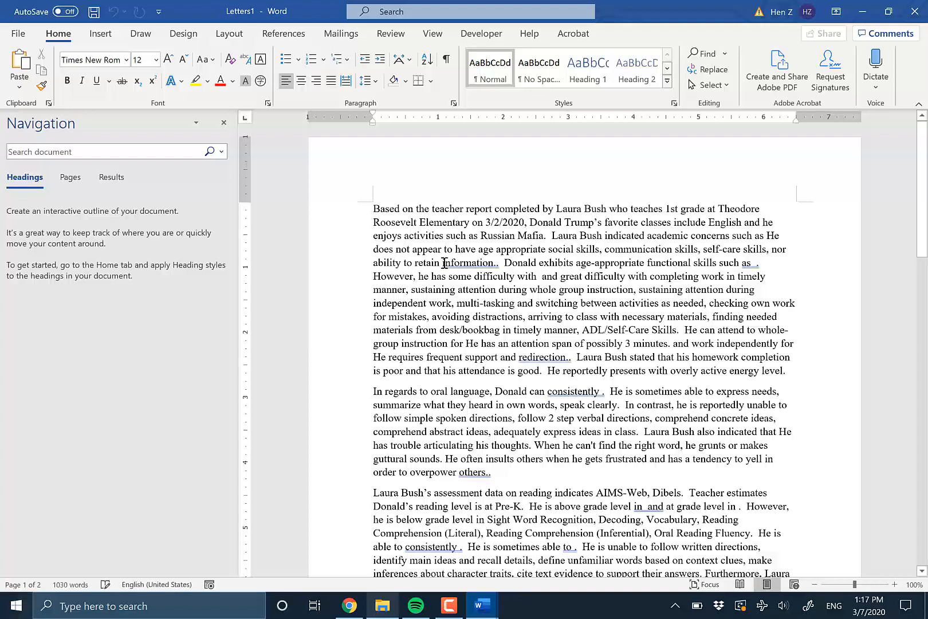
Step: Change "He" to lowercase "he" after "indicated academic concerns such as" in the opening paragraph
key(ctrl+Right)
key(ctrl+Right)
key(ctrl+Right)
key(ctrl+Right)
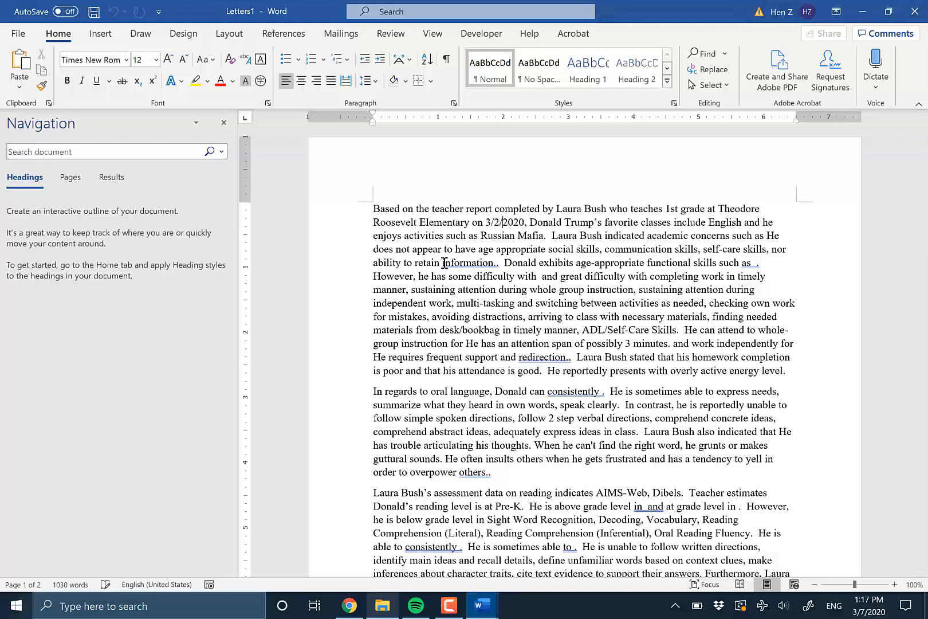
key(ctrl+Right)
key(shift+Down)
key(shift+Down)
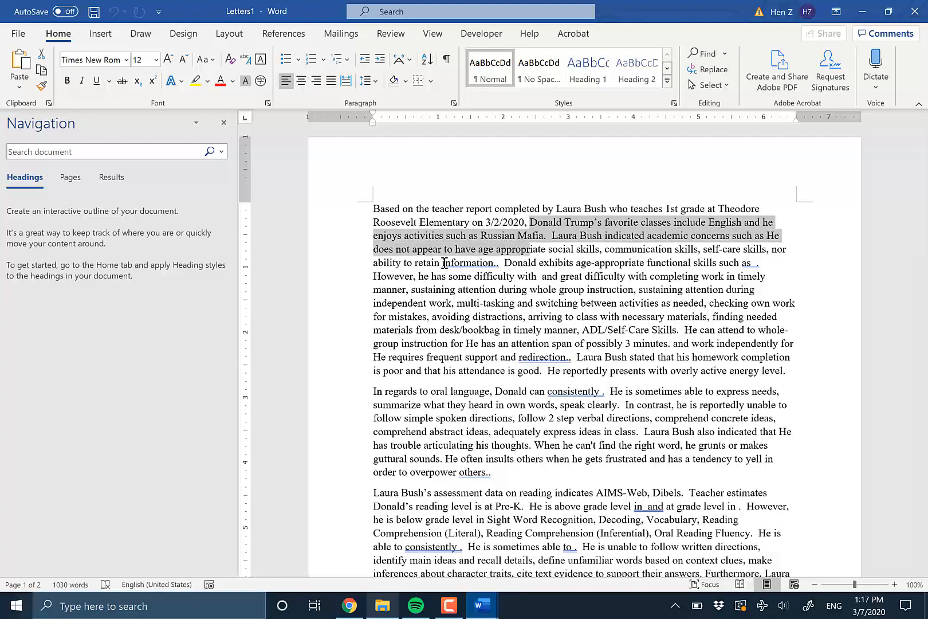
key(Left)
key(ctrl+Left)
key(shift+Down)
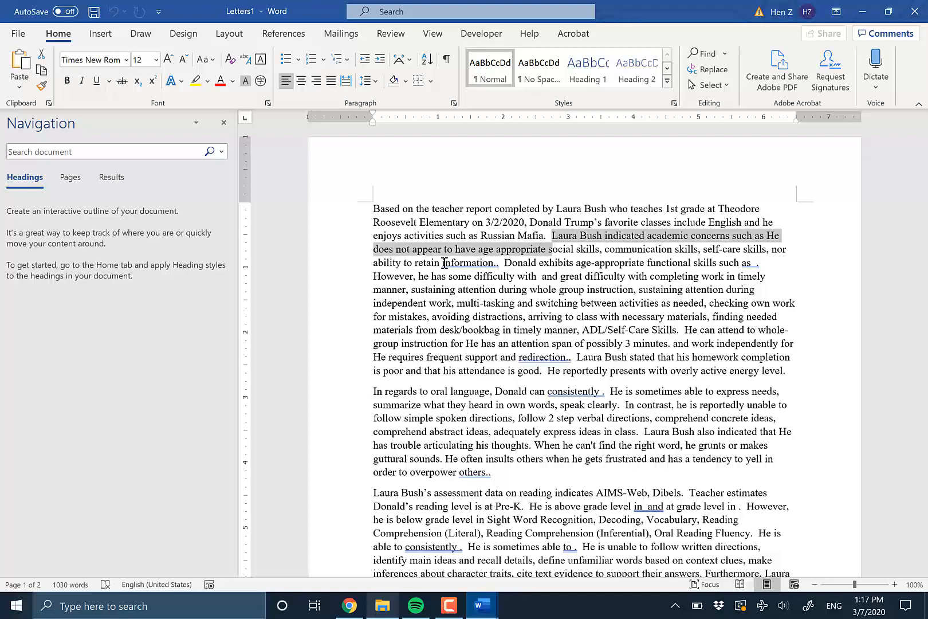
key(Left)
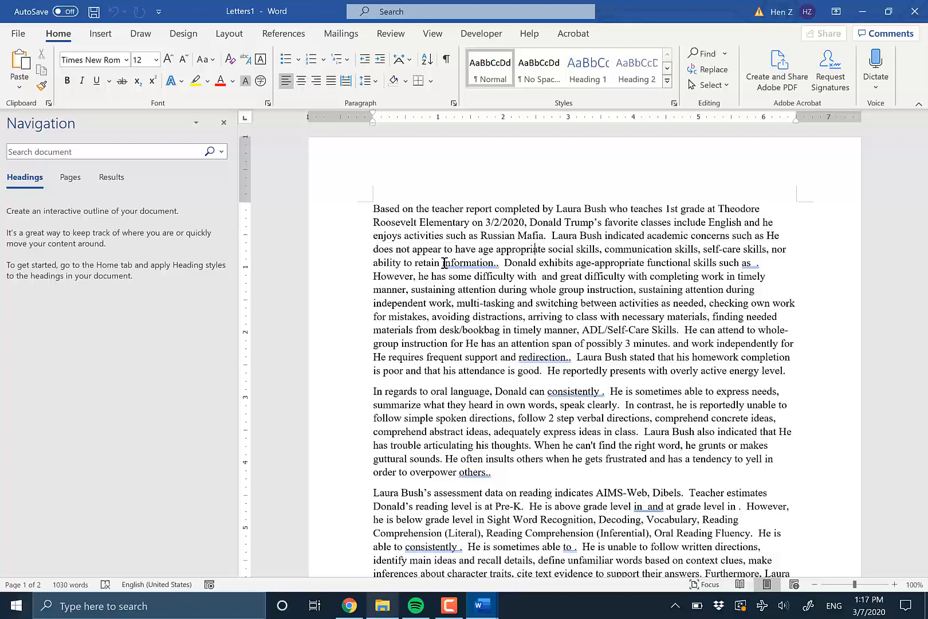
key(ctrl+Left)
key(ctrl+Left)
key(ctrl+shift+Right)
key(Right)
key(ctrl+shift+Right)
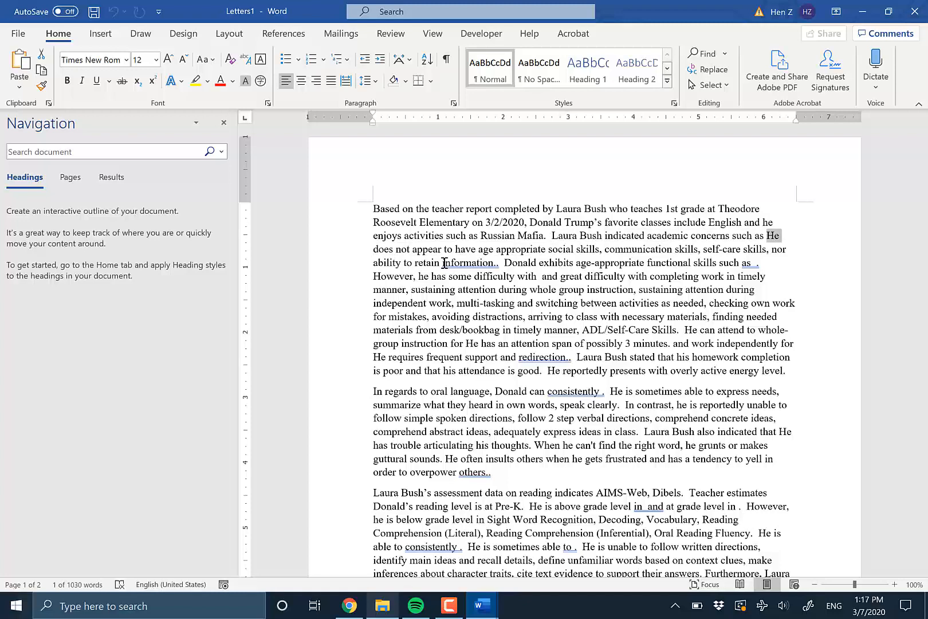
text(he)
Step: Delete the extra period after "ability to retain information" in the opening paragraph
key(Down)
key(ctrl+Right)
key(ctrl+Right)
key(ctrl+Right)
key(ctrl+Right)
key(ctrl+Right)
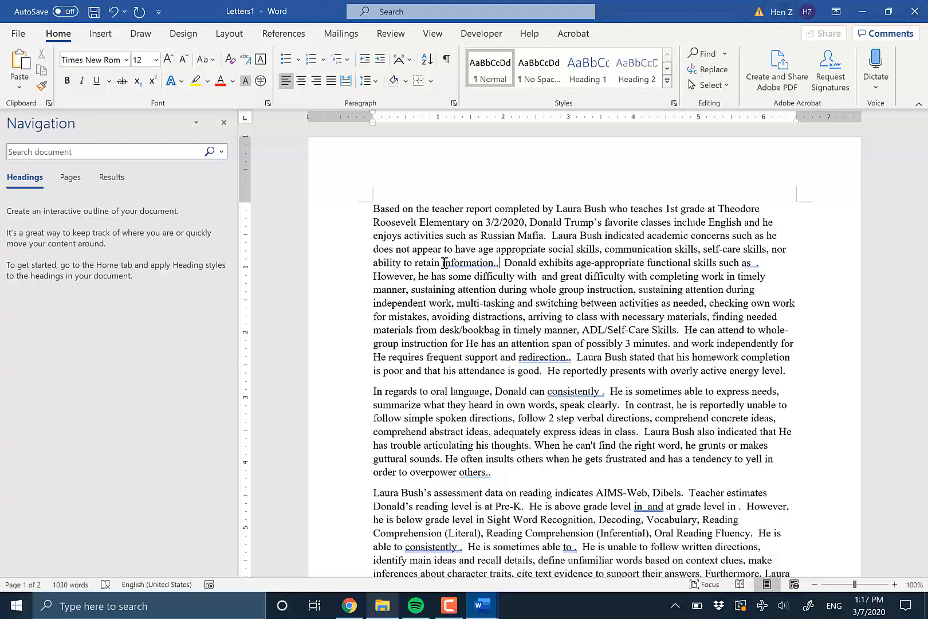
key(BackSpace)
key(Right)
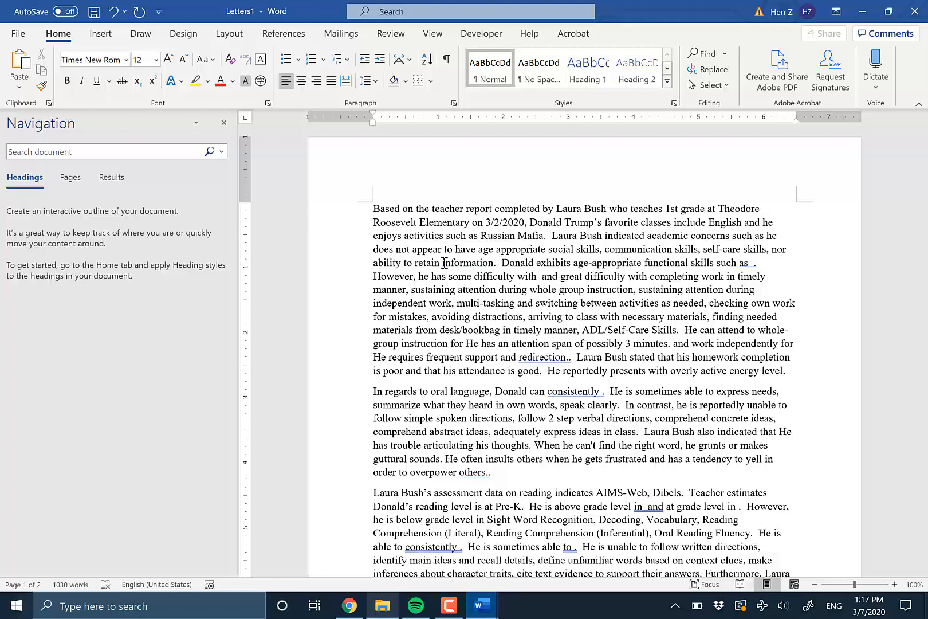
Step: Delete "exhibits age-appropriate functional skills such as . However, he" so the student's first name leads directly into "has some difficulty with"
key(ctrl+Right)
key(shift+Right)
key(ctrl+shift+Right)
key(ctrl+shift+Right)
key(ctrl+shift+Right)
key(ctrl+shift+Right)
key(ctrl+shift+Right)
key(ctrl+shift+Right)
key(ctrl+shift+Right)
key(ctrl+shift+Right)
key(ctrl+shift+Right)
key(ctrl+shift+Right)
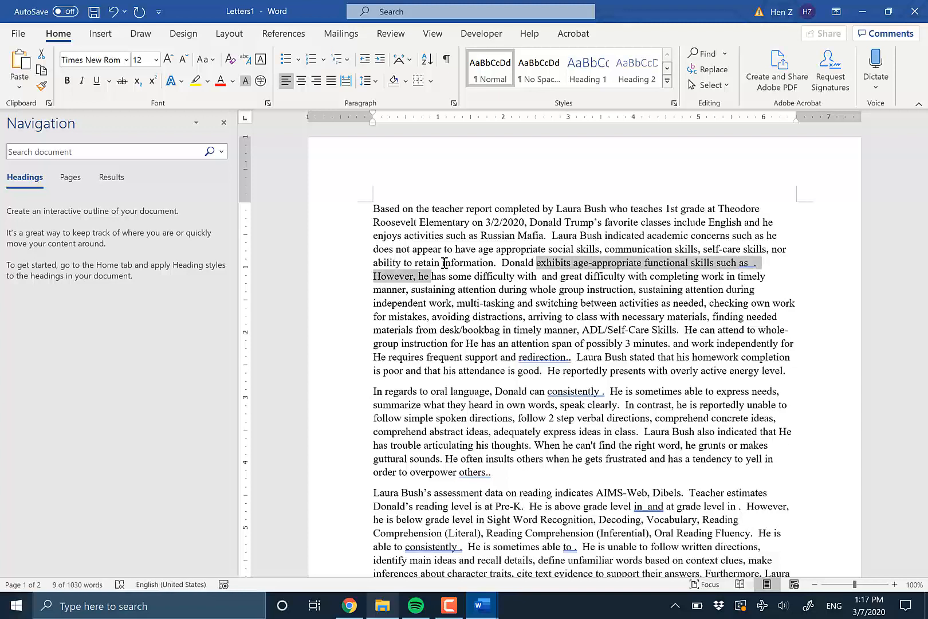
key(Delete)
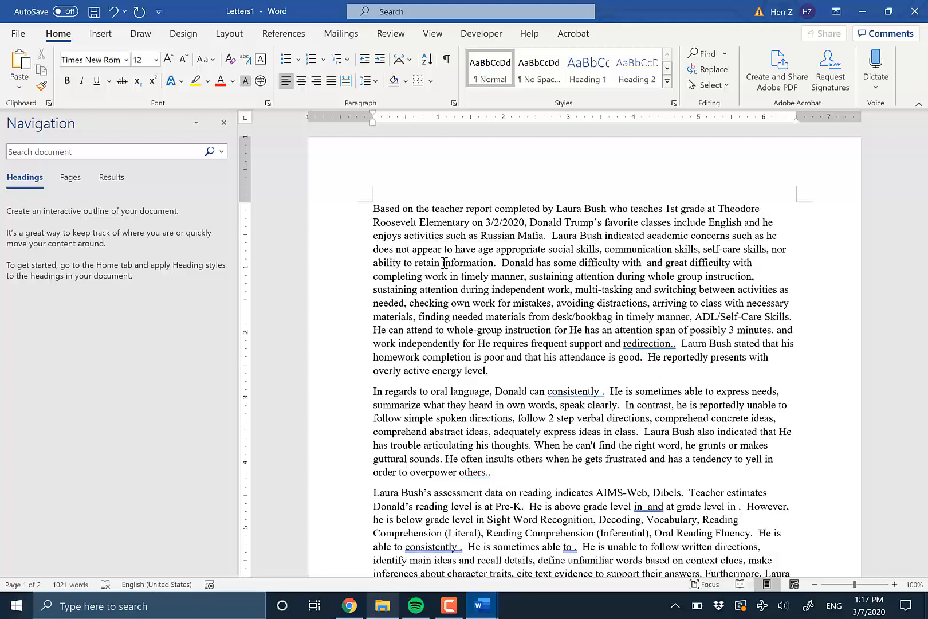
Step: Delete "He can attend to whole-group instruction for" before "He has an attention span of possibly 3 minutes"
key(ctrl+Right)
key(ctrl+Right)
key(ctrl+Right)
key(ctrl+Right)
key(ctrl+Right)
key(ctrl+Right)
key(ctrl+Right)
key(ctrl+Right)
key(ctrl+Right)
key(ctrl+Right)
key(ctrl+Right)
key(ctrl+Right)
key(ctrl+Right)
key(ctrl+Right)
key(ctrl+Right)
key(ctrl+Right)
key(ctrl+Right)
key(ctrl+Right)
key(ctrl+Right)
key(ctrl+Right)
key(ctrl+Right)
key(ctrl+Right)
key(ctrl+Right)
key(ctrl+Right)
key(ctrl+Right)
key(ctrl+Right)
key(Down)
key(ctrl+Right)
key(ctrl+Right)
key(ctrl+Right)
key(ctrl+Right)
key(ctrl+shift+Left)
key(ctrl+shift+Left)
key(ctrl+shift+Left)
key(ctrl+shift+Left)
key(ctrl+shift+Left)
key(ctrl+shift+Left)
key(ctrl+shift+Left)
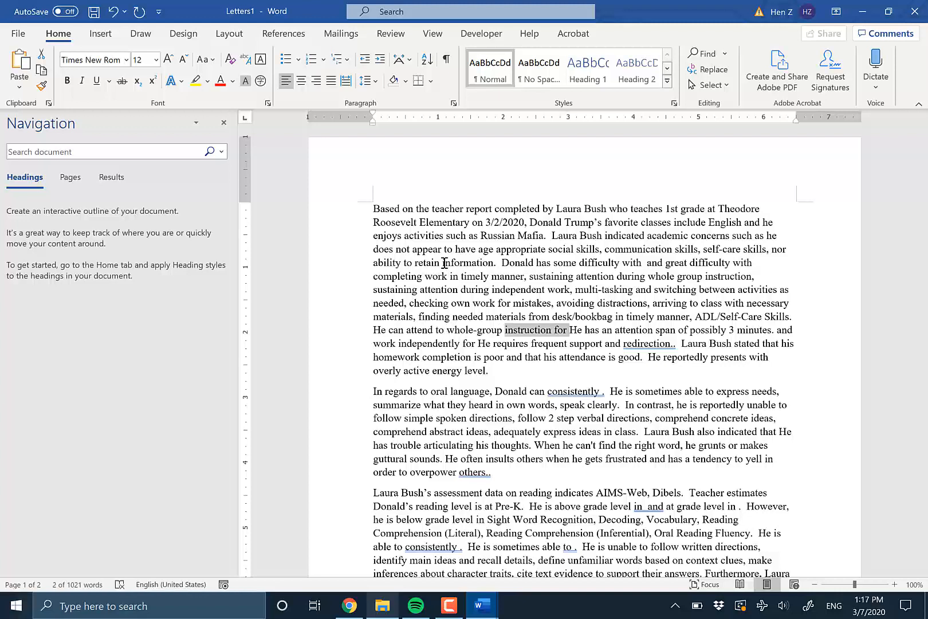
key(ctrl+shift+Left)
key(ctrl+shift+Left)
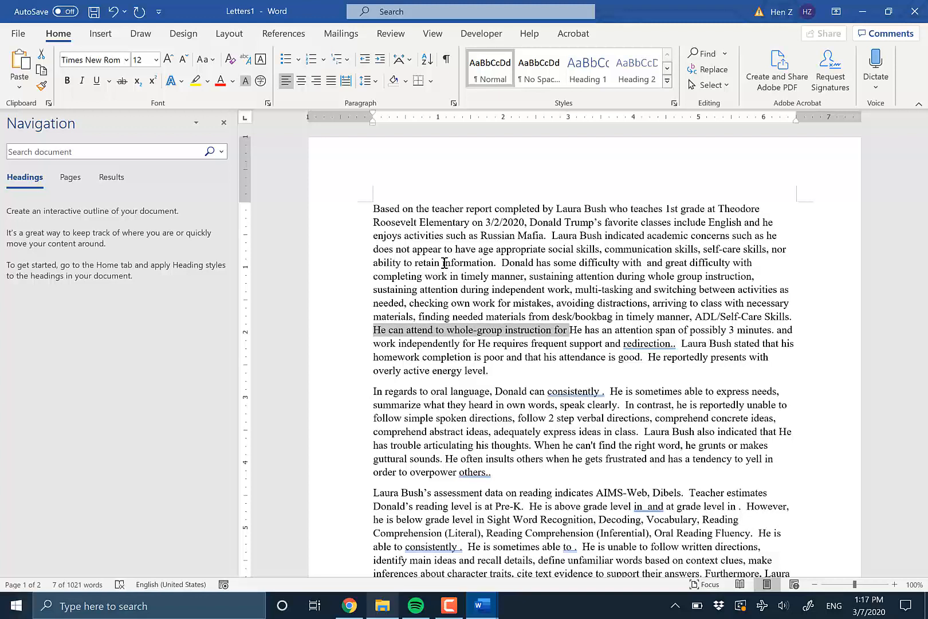
key(Delete)
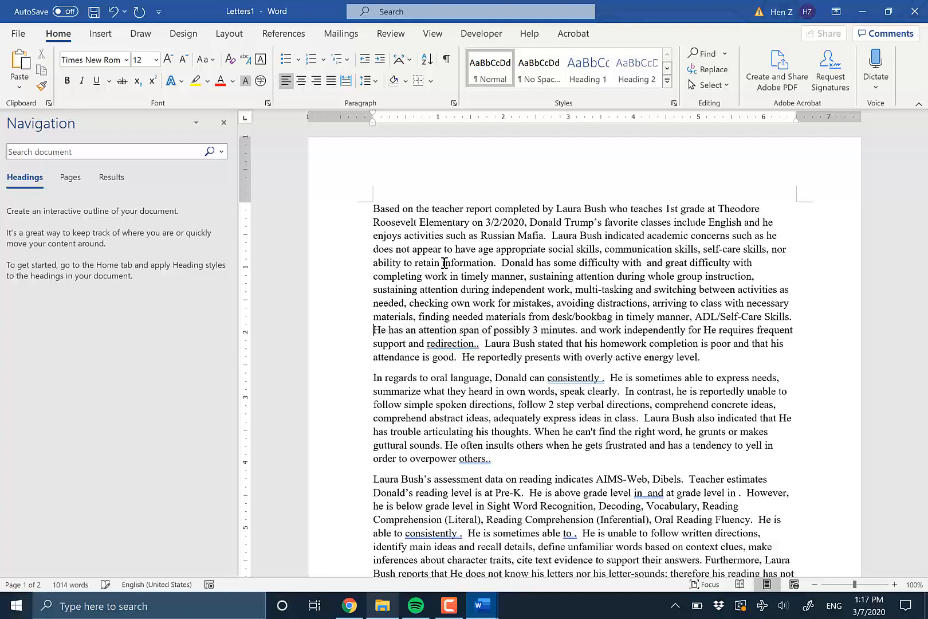
Step: Undo the deletion of the whole-group instruction phrase and delete the same phrase again
key(ctrl+Right)
key(ctrl+Right)
key(ctrl+Right)
key(ctrl+Right)
key(ctrl+Right)
key(ctrl+Right)
key(ctrl+Right)
key(ctrl+Right)
key(ctrl+z)
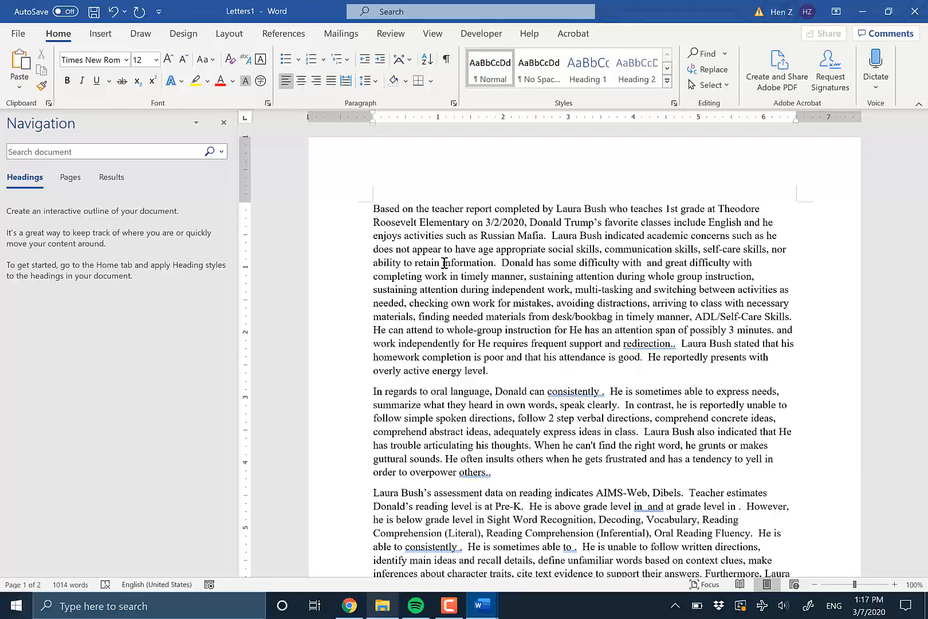
key(Delete)
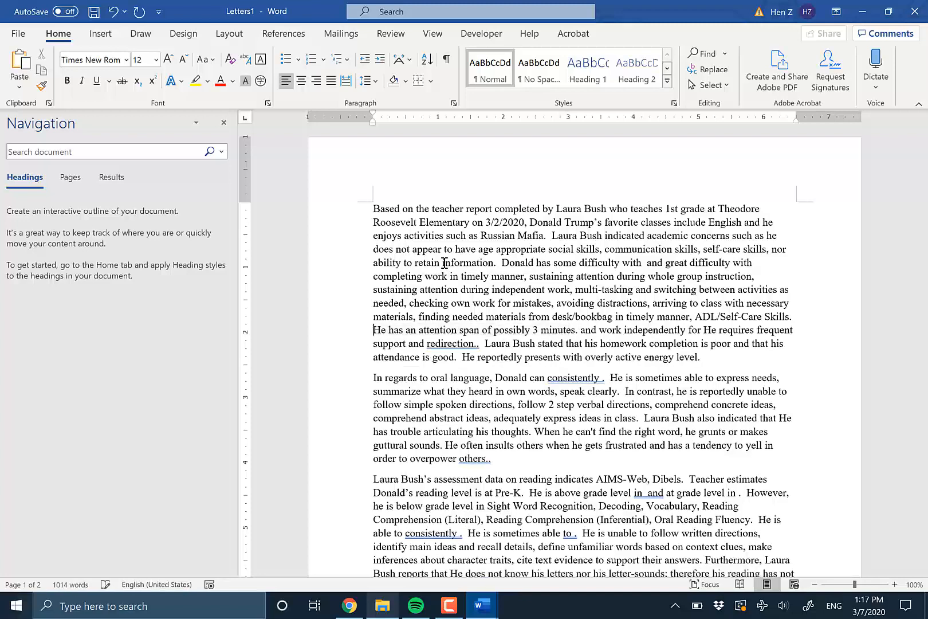
Step: Insert a period after "and work independently for", before the sentence "He requires frequent support"
key(ctrl+Right)
key(ctrl+Right)
key(ctrl+Right)
key(ctrl+Right)
key(ctrl+Right)
key(ctrl+Right)
key(ctrl+Right)
key(ctrl+Right)
key(ctrl+Right)
key(ctrl+Right)
key(ctrl+Right)
key(ctrl+Right)
key(ctrl+Right)
text(.)
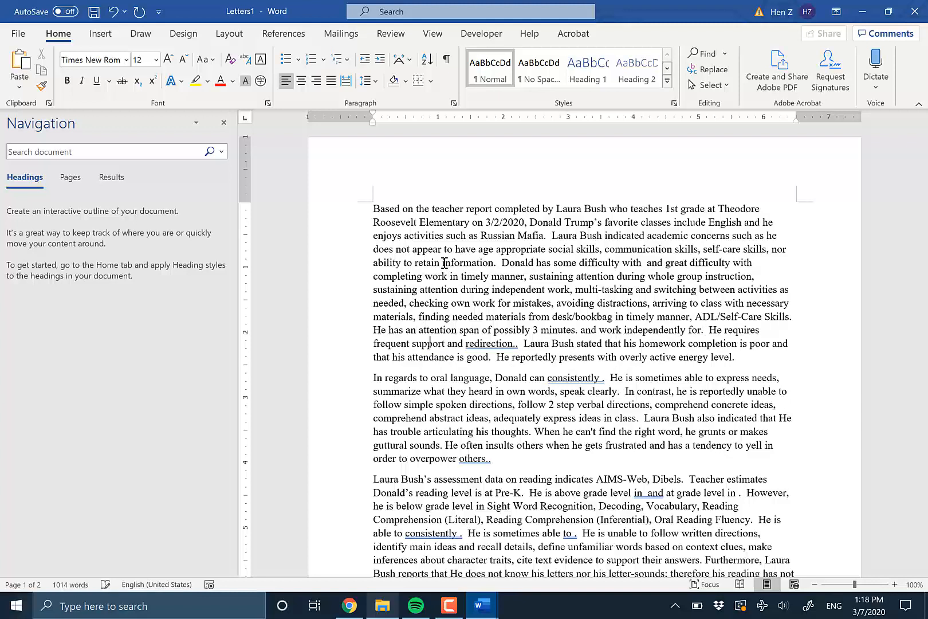
Step: Delete the extra period after "frequent support and redirection" in the opening paragraph
key(ctrl+Left)
key(ctrl+Left)
key(ctrl+Left)
key(Delete)
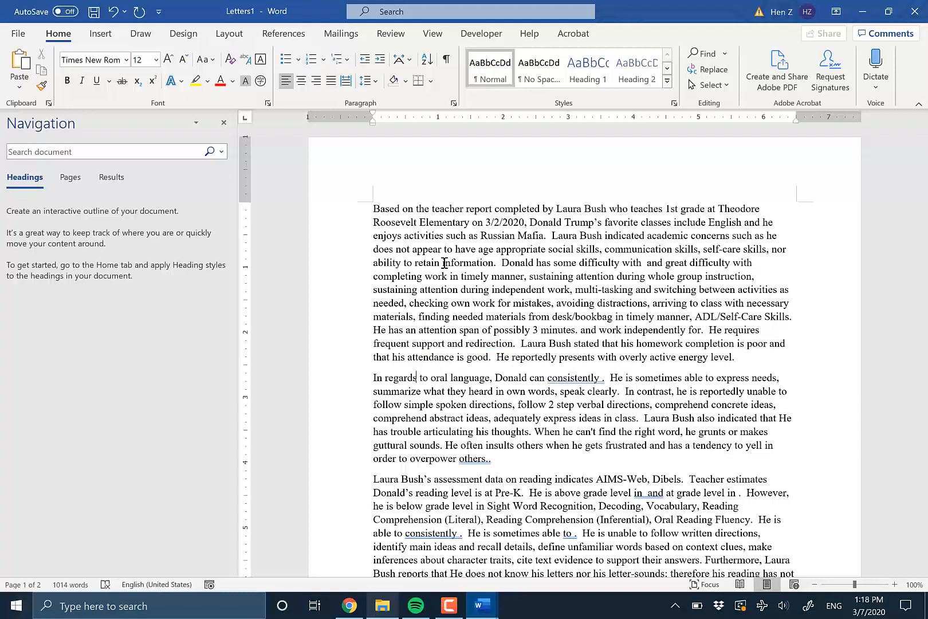
Step: Remove "can consistently . He" from the oral language paragraph so the student's first name is followed by "is sometimes able to express needs"
key(ctrl+Right)
key(ctrl+Right)
key(ctrl+Right)
key(ctrl+Right)
key(ctrl+Right)
key(ctrl+Right)
key(ctrl+Right)
key(ctrl+Right)
key(Left)
key(Left)
key(Left)
key(Delete)
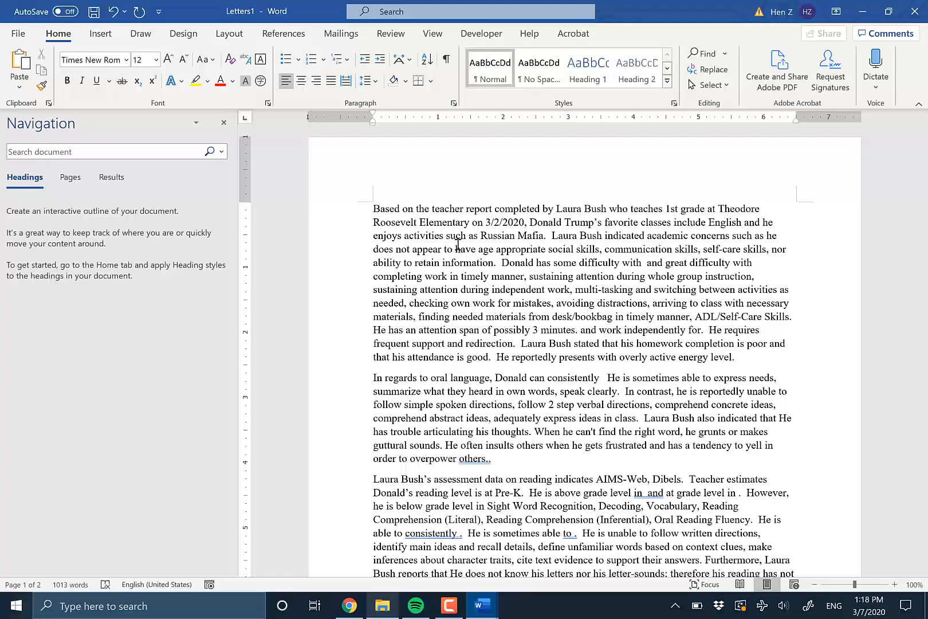
scroll(452, 286, down, 2)
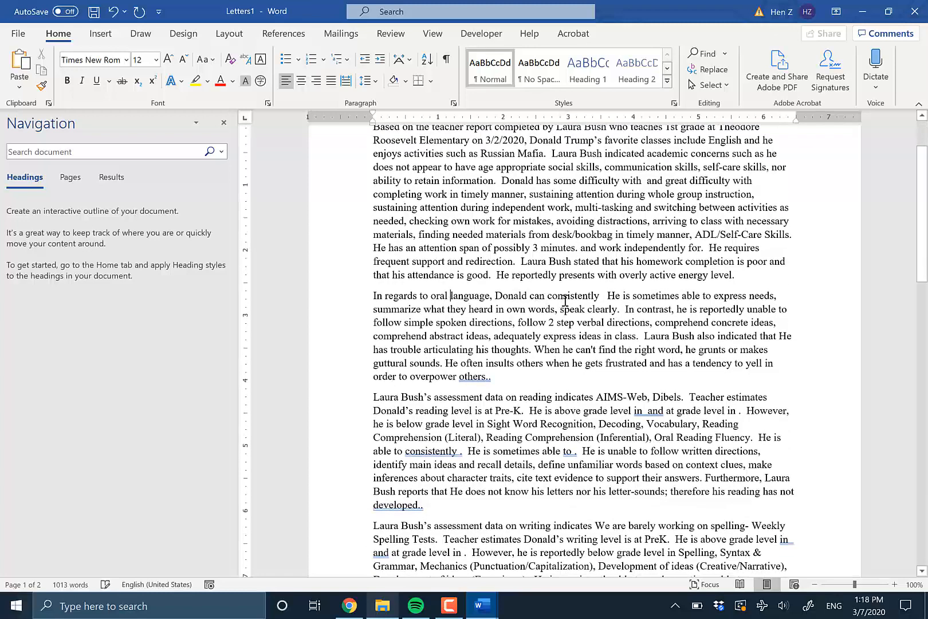
key(ctrl+Left)
key(ctrl+shift+Right)
key(ctrl+shift+Right)
key(ctrl+shift+Right)
key(ctrl+shift+Right)
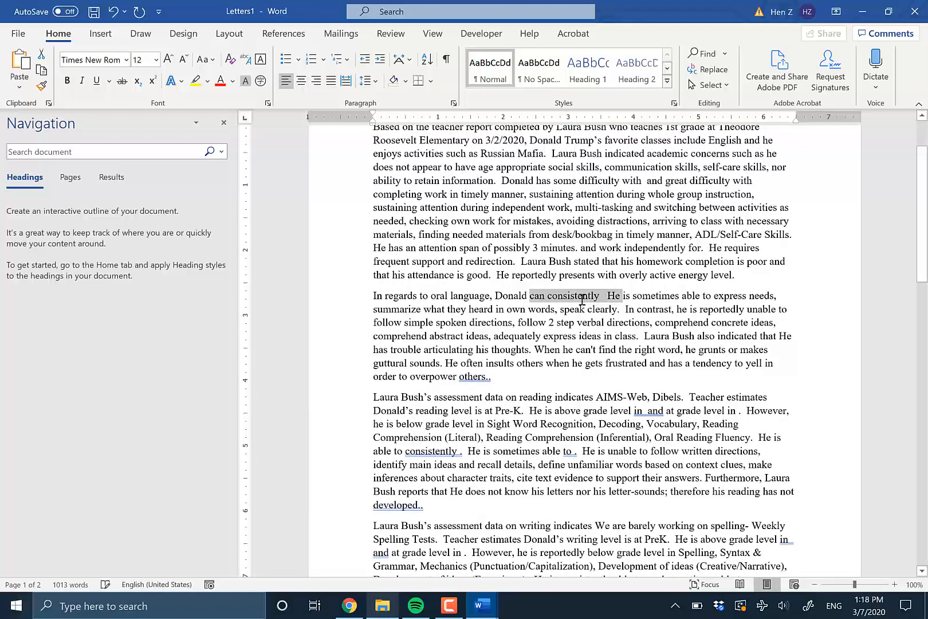
text(is)
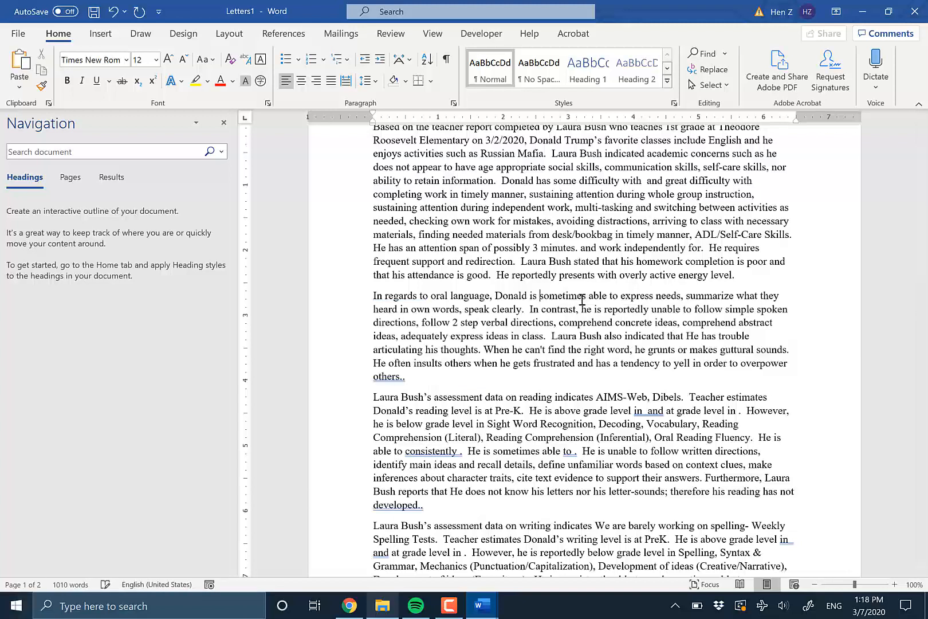
Step: Change "He" to lowercase "he" before "has trouble articulating his thoughts" in the oral language paragraph
key(Down)
key(Down)
key(Down)
key(Up)
key(Up)
key(ctrl+Right)
key(ctrl+Right)
key(ctrl+Right)
key(ctrl+Right)
key(ctrl+shift+Right)
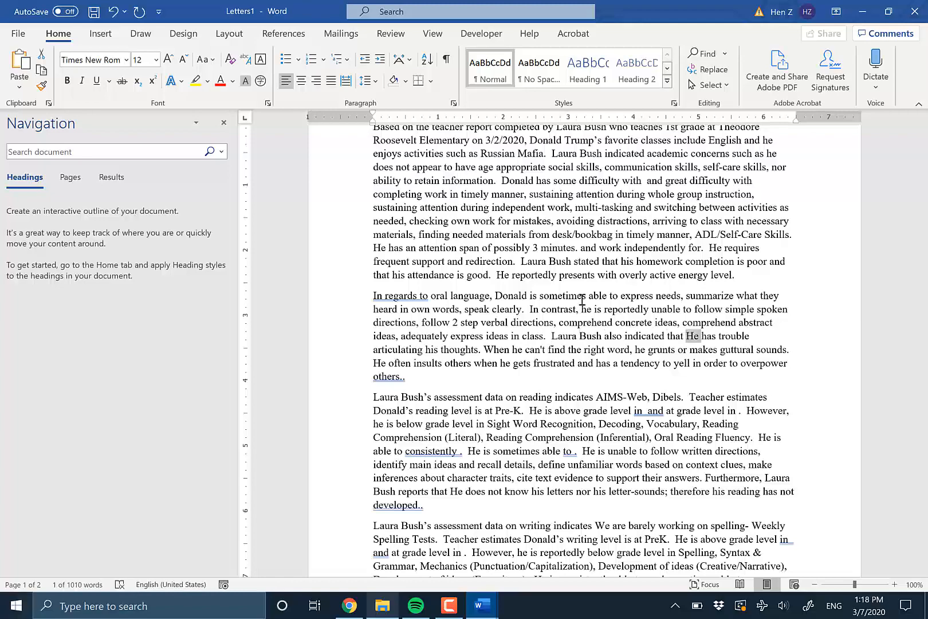
text(he)
Step: Replace ". Teacher estimates" in the reading paragraph with "that", so "AIMS-Web, Dibels" runs on into the student's reading level
scroll(554, 391, down, 3)
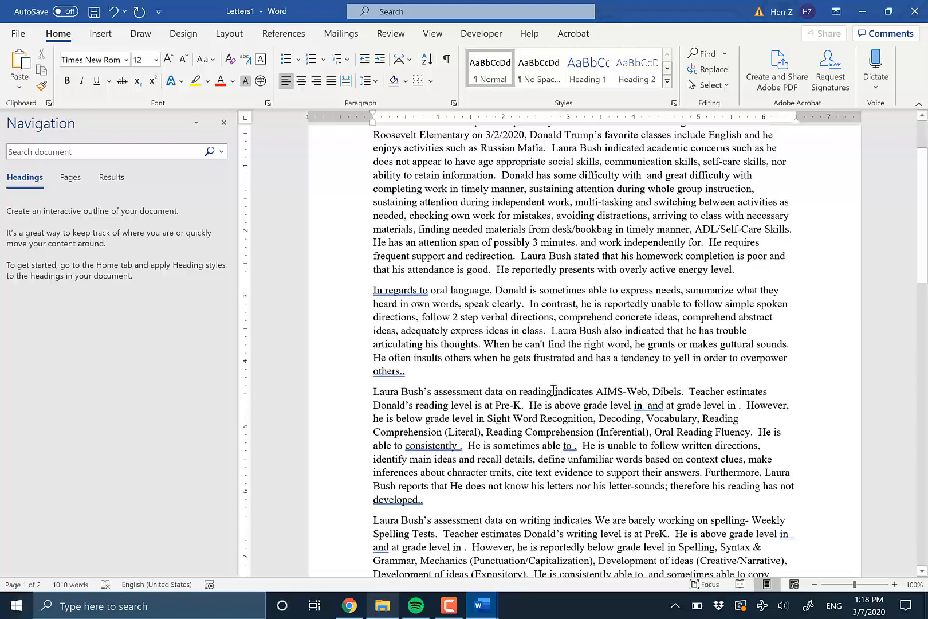
click(623, 310)
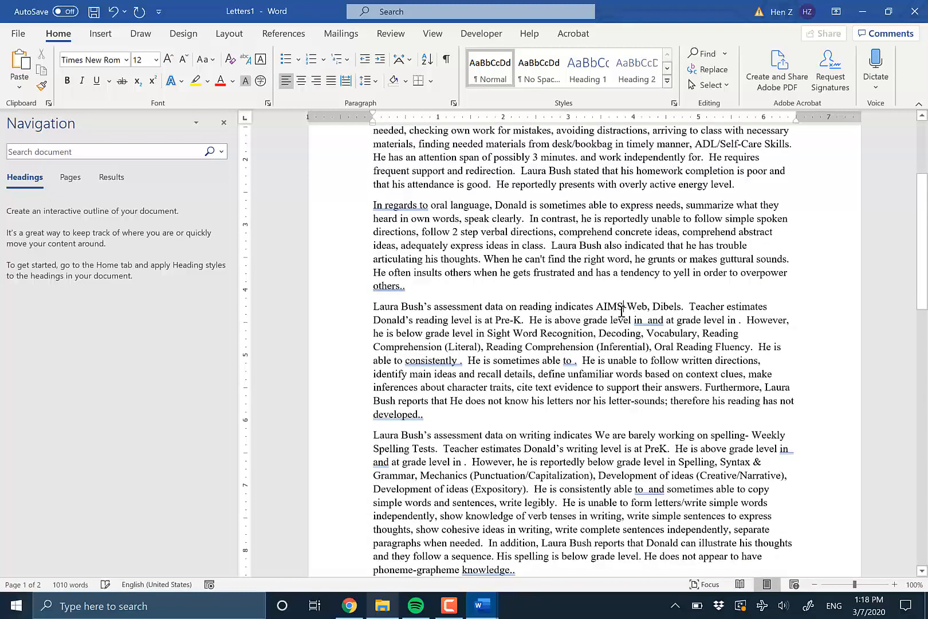
key(ctrl+Left)
key(ctrl+Right)
key(ctrl+Right)
key(ctrl+Right)
key(ctrl+shift+Right)
key(ctrl+shift+Right)
key(ctrl+shift+Right)
key(ctrl+shift+Right)
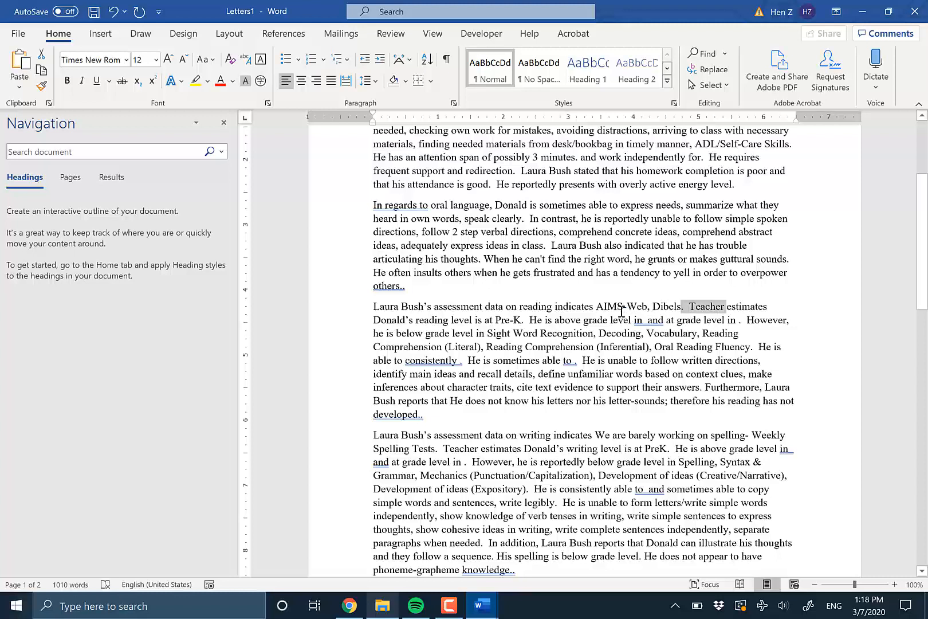
key(BackSpace)
text(that Donald's)
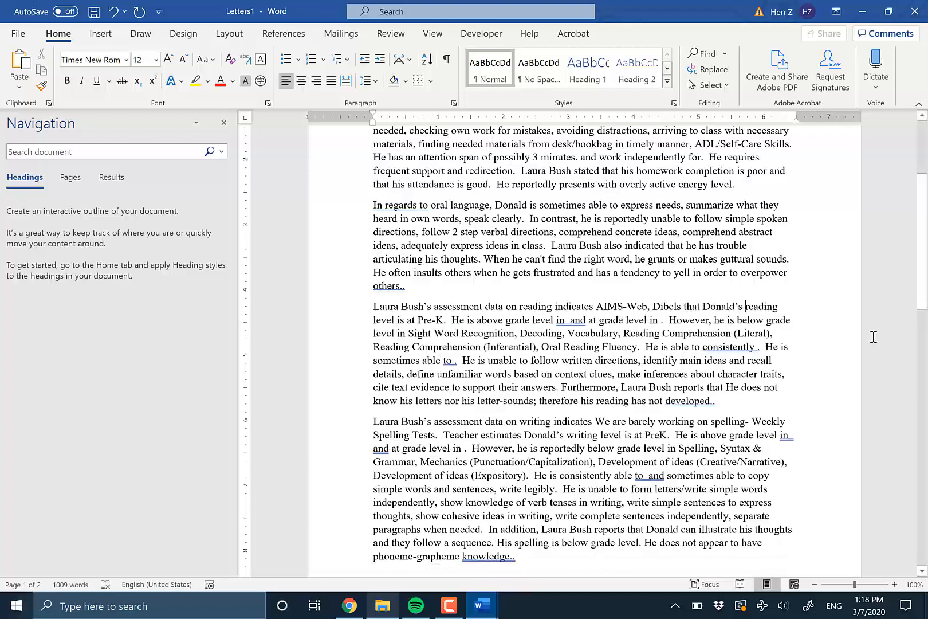
Step: Delete the incomplete sentences "He is able to consistently ." and "He is sometimes able to ." from the reading paragraph
key(ctrl+Left)
key(ctrl+Left)
key(ctrl+shift+Right)
key(ctrl+shift+Right)
key(ctrl+shift+Right)
key(ctrl+shift+Right)
key(ctrl+shift+Right)
key(ctrl+shift+Right)
key(ctrl+shift+Right)
key(ctrl+shift+Right)
key(ctrl+shift+Right)
key(ctrl+shift+Right)
key(ctrl+shift+Right)
key(ctrl+shift+Right)
key(ctrl+shift+Right)
key(ctrl+shift+Right)
key(ctrl+shift+Right)
key(ctrl+shift+Right)
key(ctrl+shift+Right)
key(ctrl+shift+Right)
key(ctrl+shift+Right)
key(ctrl+shift+Right)
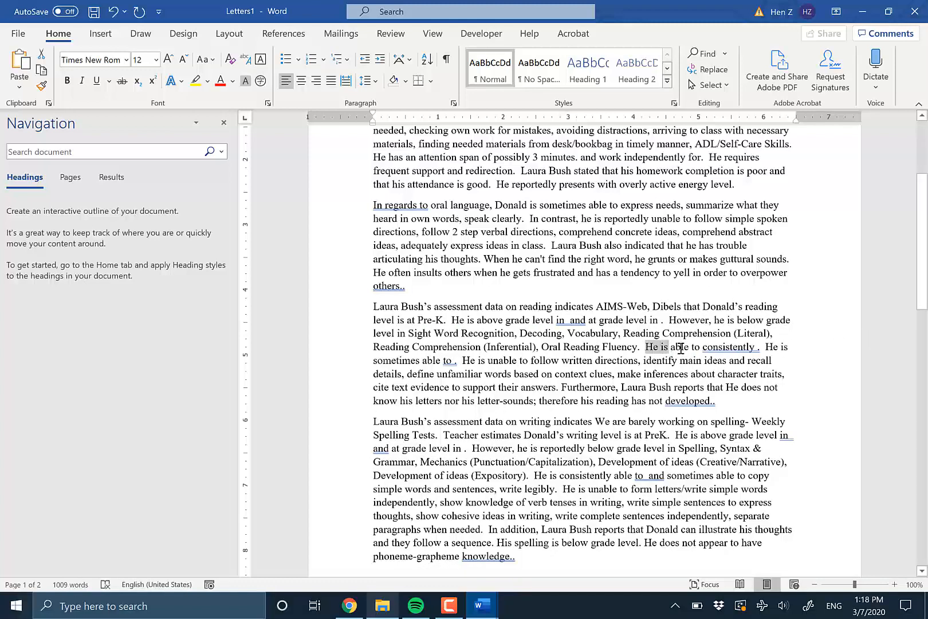
key(ctrl+shift+Left)
key(ctrl+shift+Left)
key(ctrl+shift+Left)
key(ctrl+shift+Left)
key(ctrl+shift+Left)
key(ctrl+shift+Left)
key(ctrl+shift+Left)
key(ctrl+shift+Left)
key(ctrl+shift+Left)
key(ctrl+shift+Left)
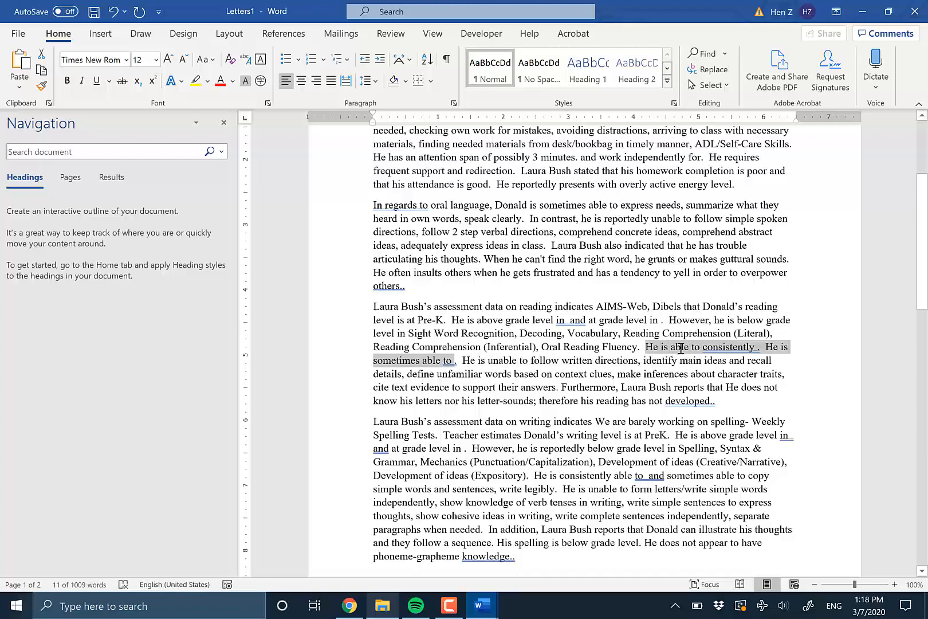
key(ctrl+shift+Right)
key(Delete)
Step: Delete the whole incomplete paragraph beginning with "Physically" before the supports paragraph on the second page
scroll(680, 348, down, 5)
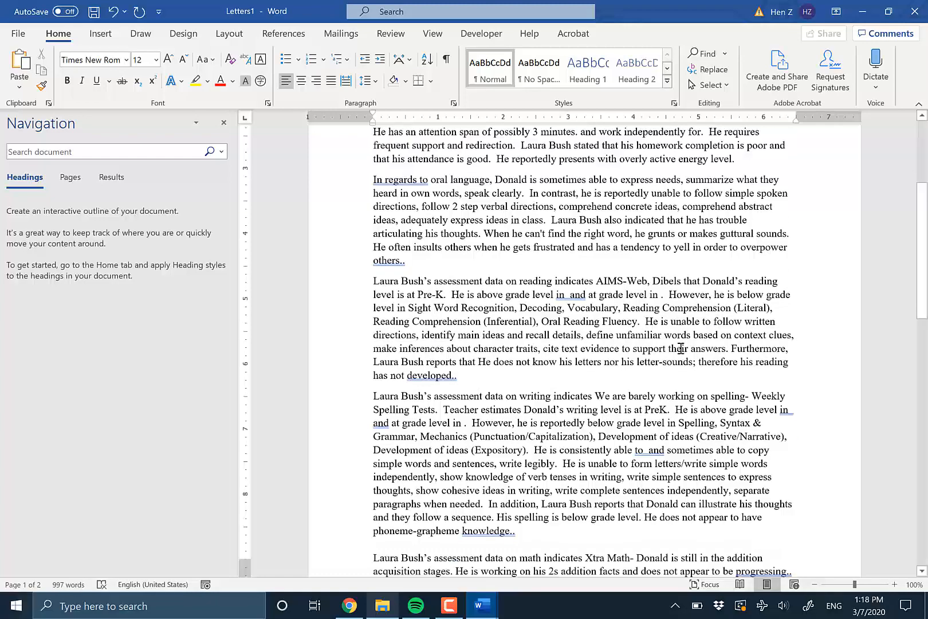
scroll(681, 348, down, 10)
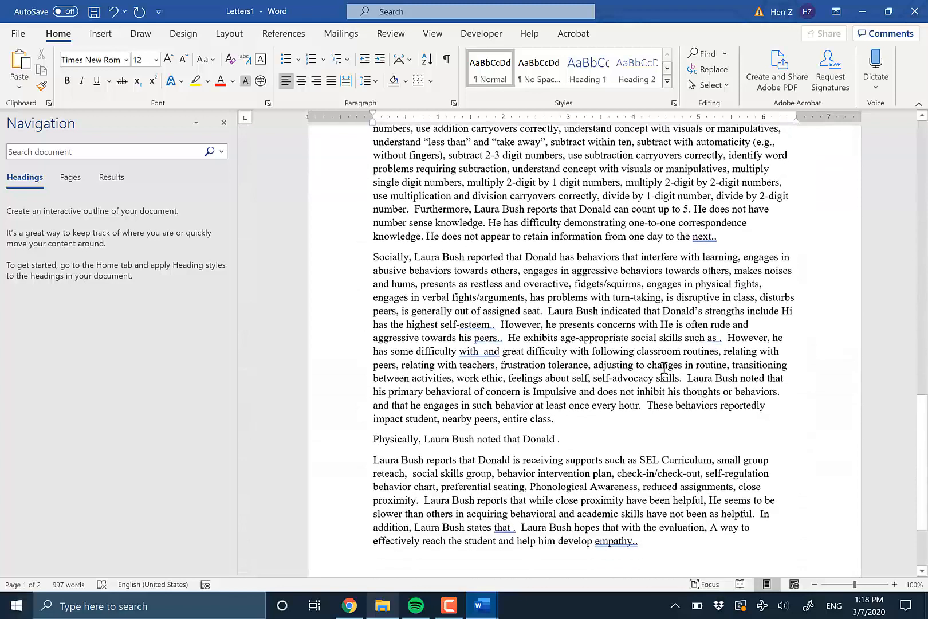
click(564, 435)
triple_click(565, 436)
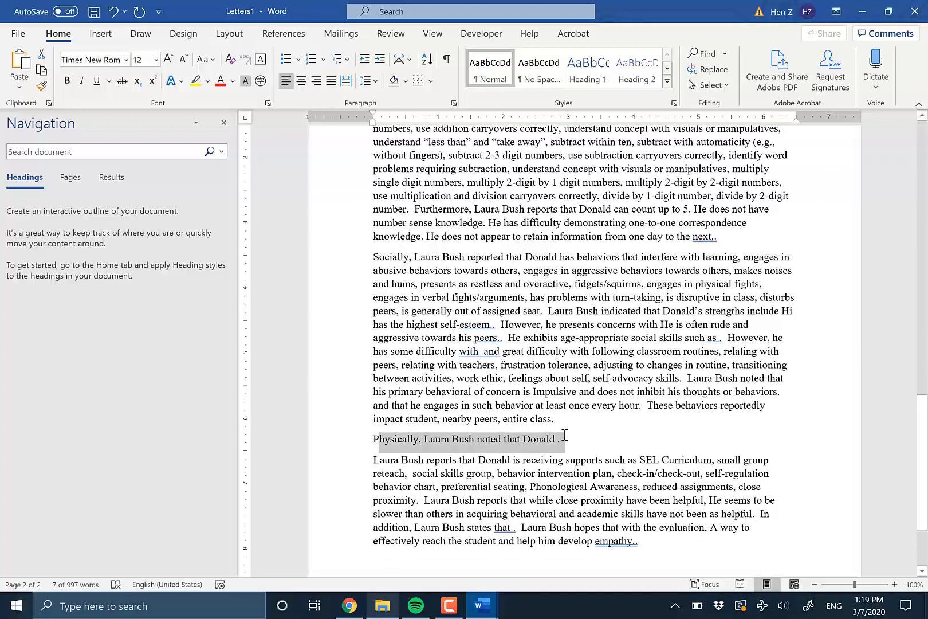
key(Delete)
scroll(564, 436, down, 3)
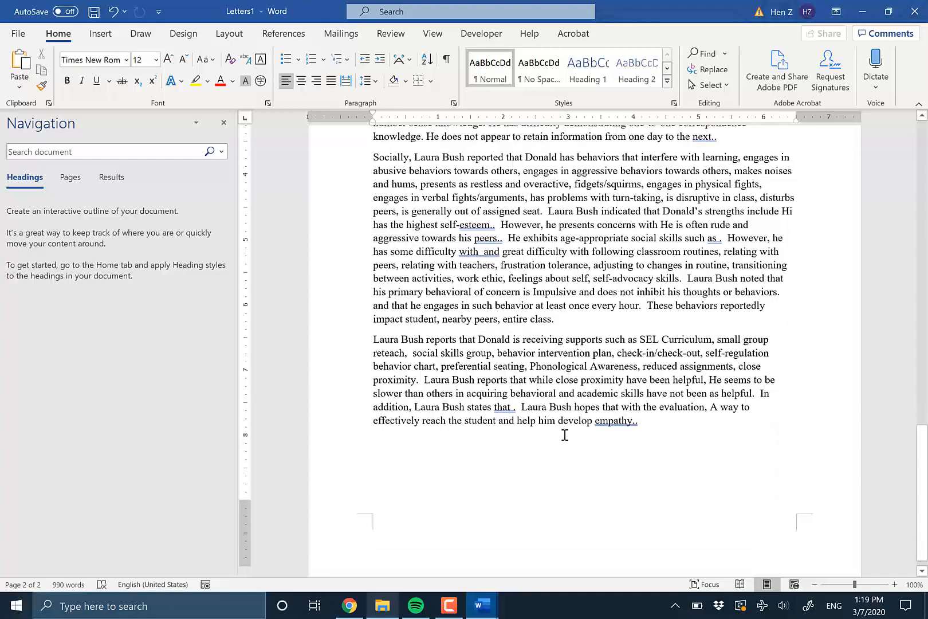
Step: Start saving the merged report under the file name donaldtrumpreport and bring up the full save options
scroll(564, 436, up, 4)
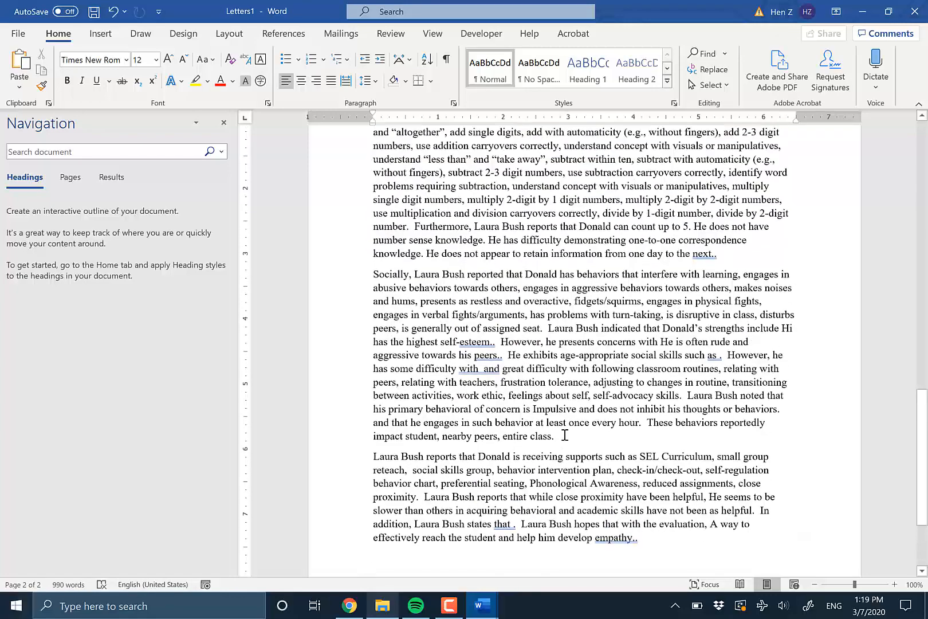
key(ctrl+s)
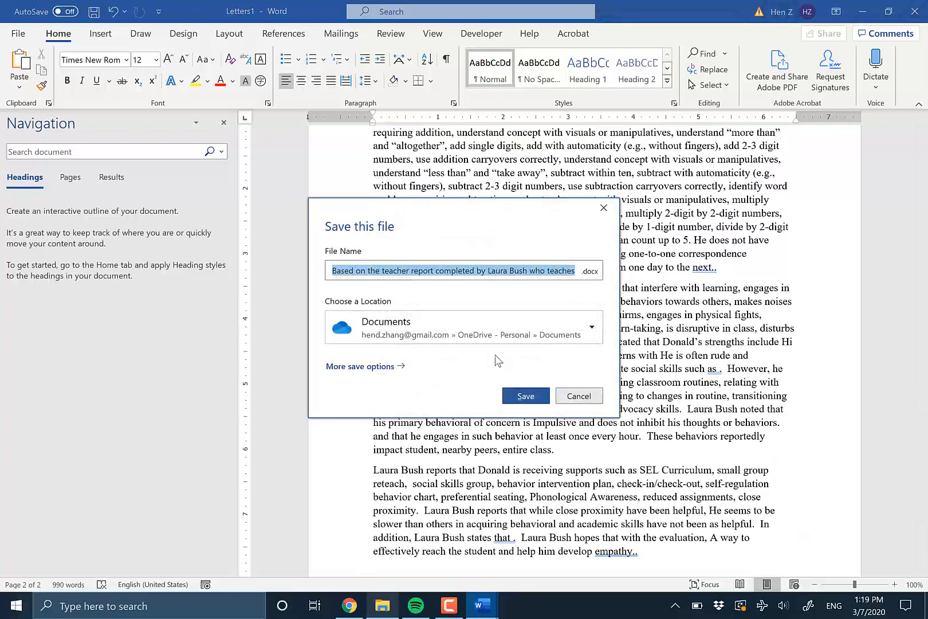
text(donaldtrumprepor)
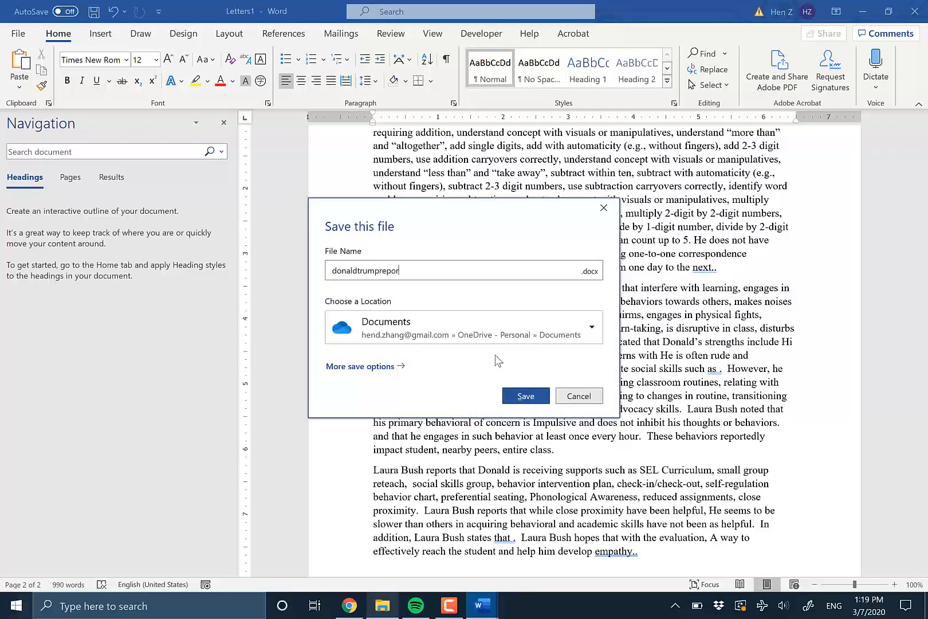
text(t)
click(383, 365)
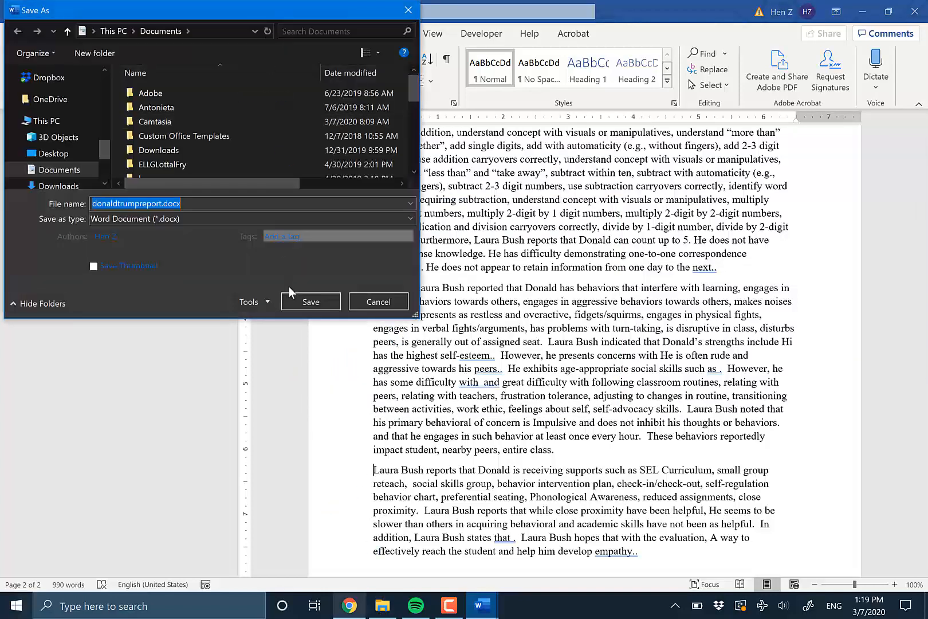
Step: Save the report in the Imaginary student folder, using the folder path copied from File Explorer
click(382, 605)
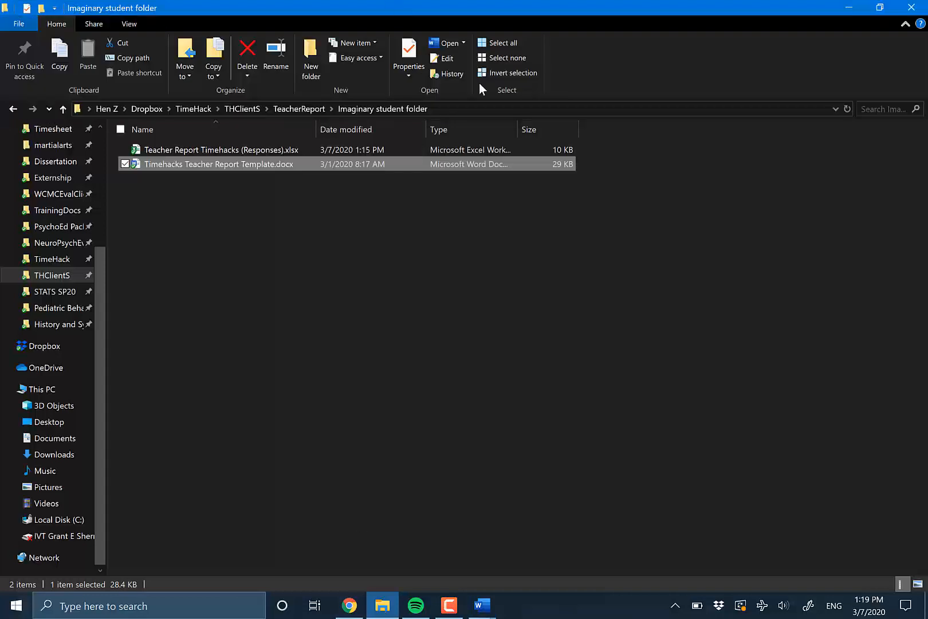
click(498, 107)
key(alt+Tab)
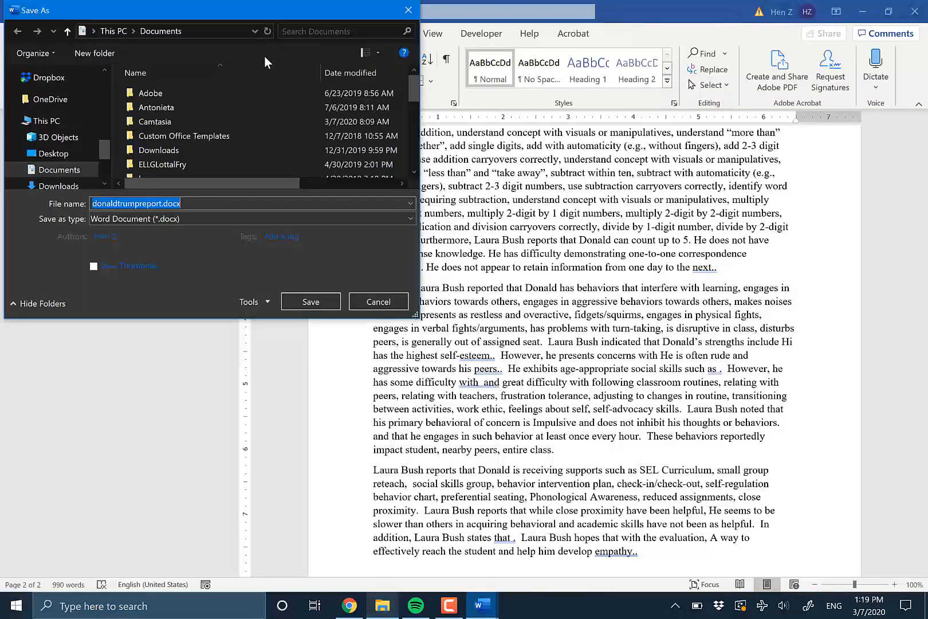
click(231, 34)
key(ctrl+v)
key(Return)
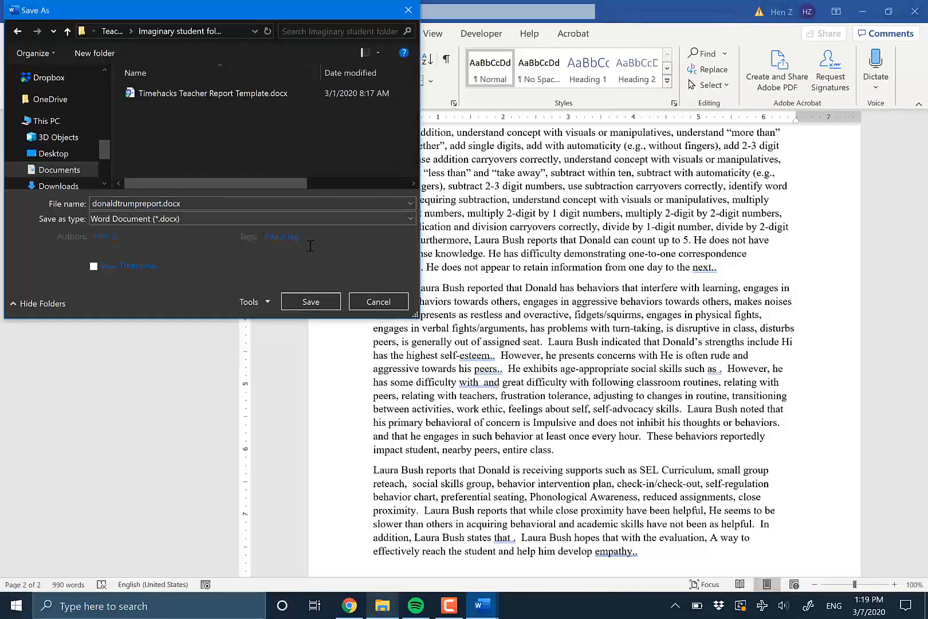
click(326, 302)
Step: In File Explorer, copy Teacher IEP Input.docx from the TeacherReport folder into Imaginary student folder
key(alt+Tab)
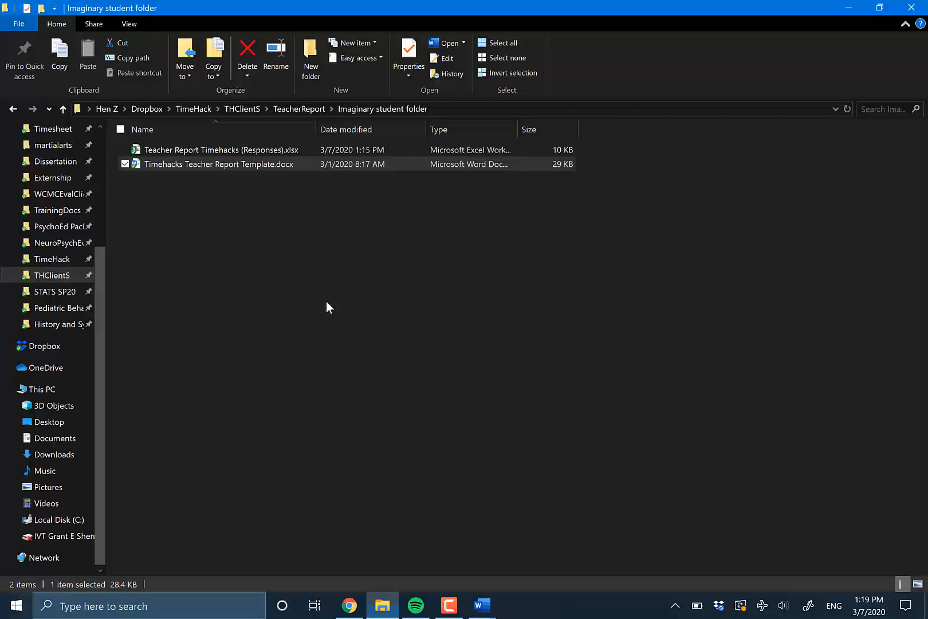
click(301, 109)
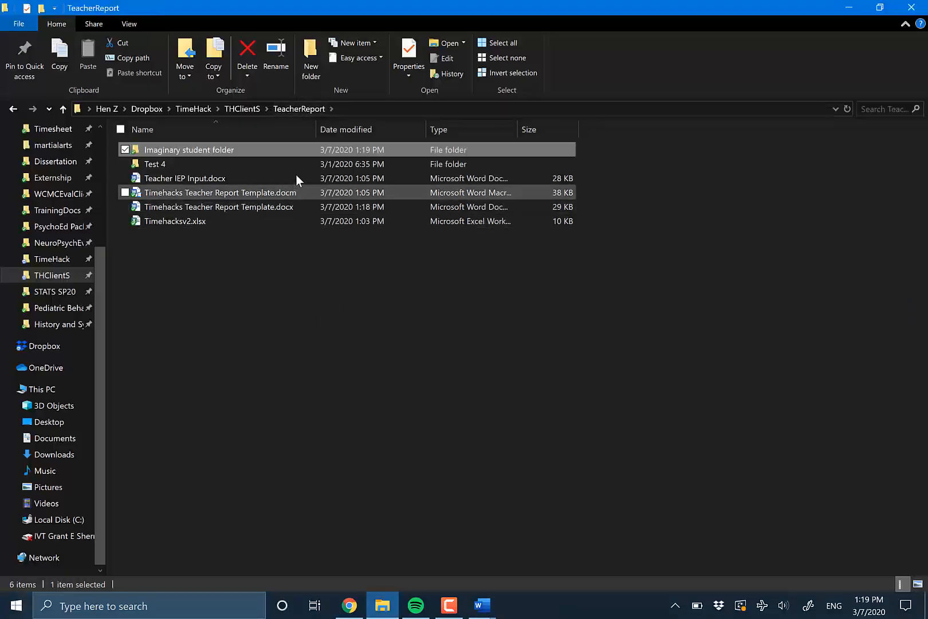
click(294, 176)
key(Up)
key(Up)
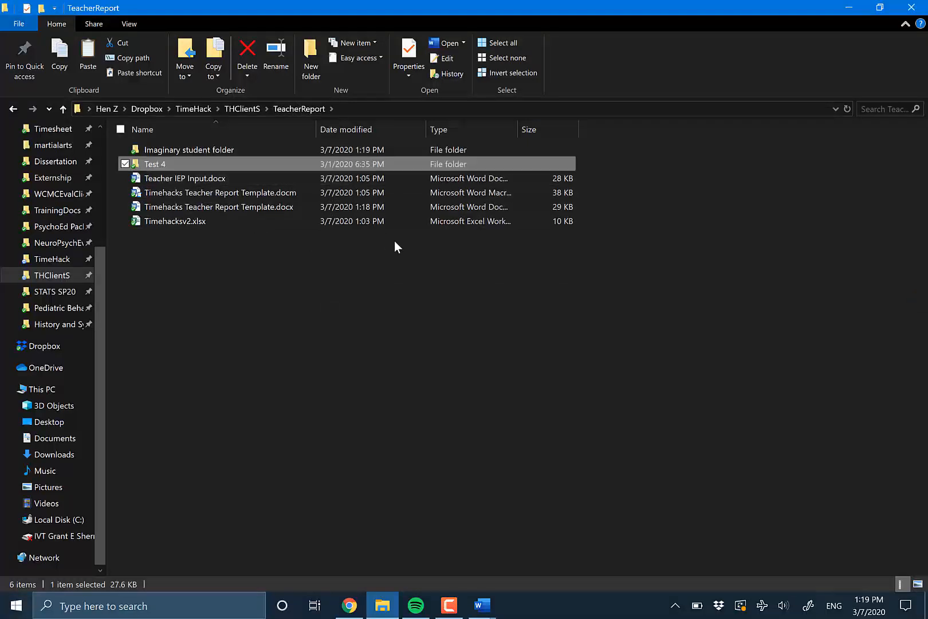
key(Return)
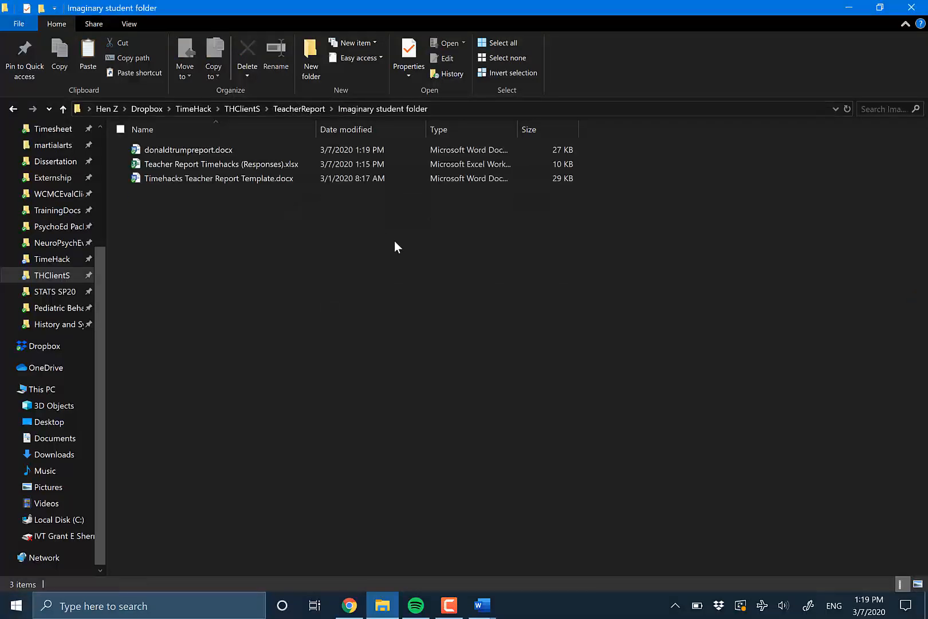
key(ctrl+v)
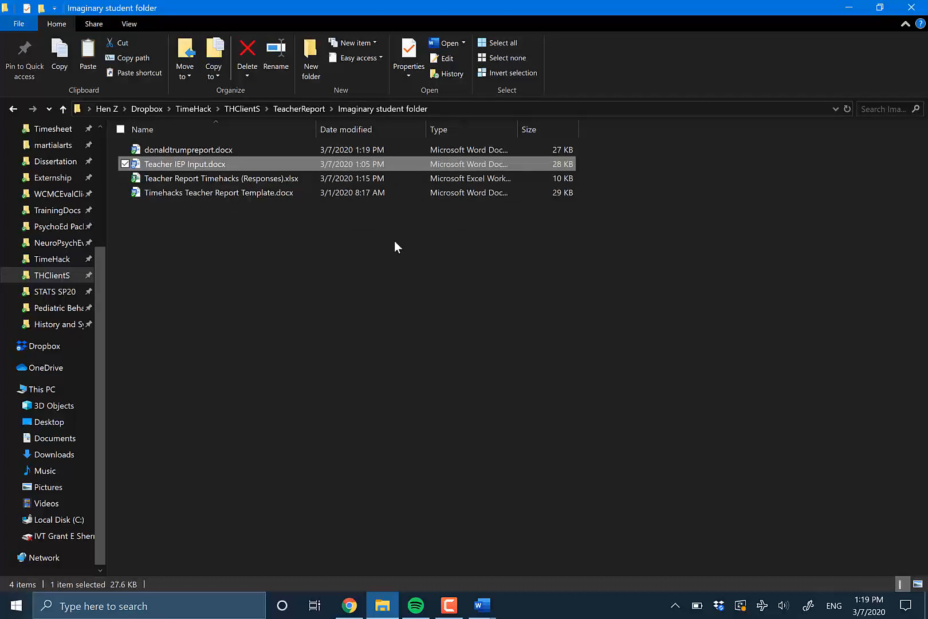
Step: Open the copied Teacher IEP Input.docx in Word and start choosing an existing list as its mail merge recipients
key(alt+Tab)
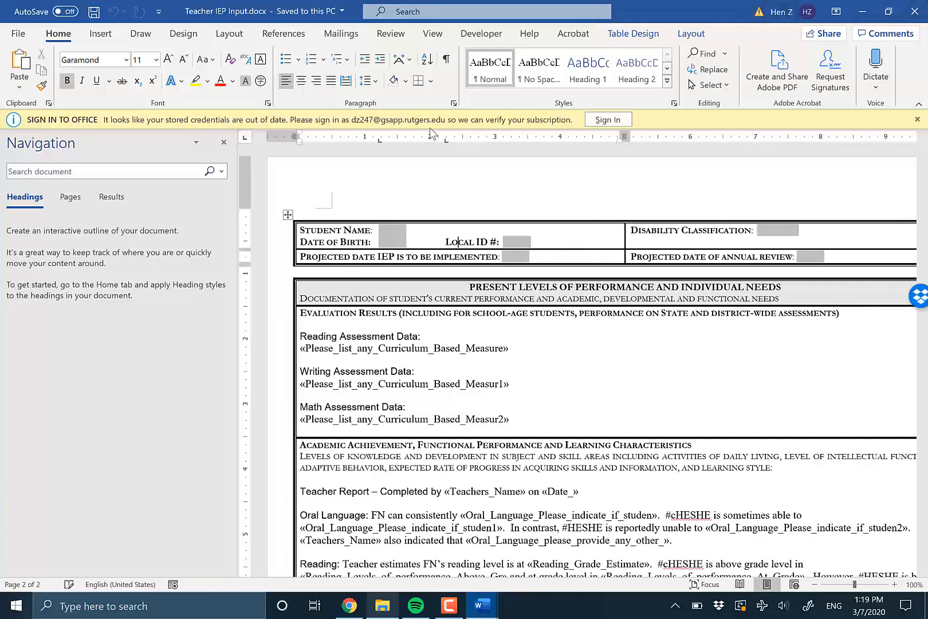
scroll(449, 393, down, 5)
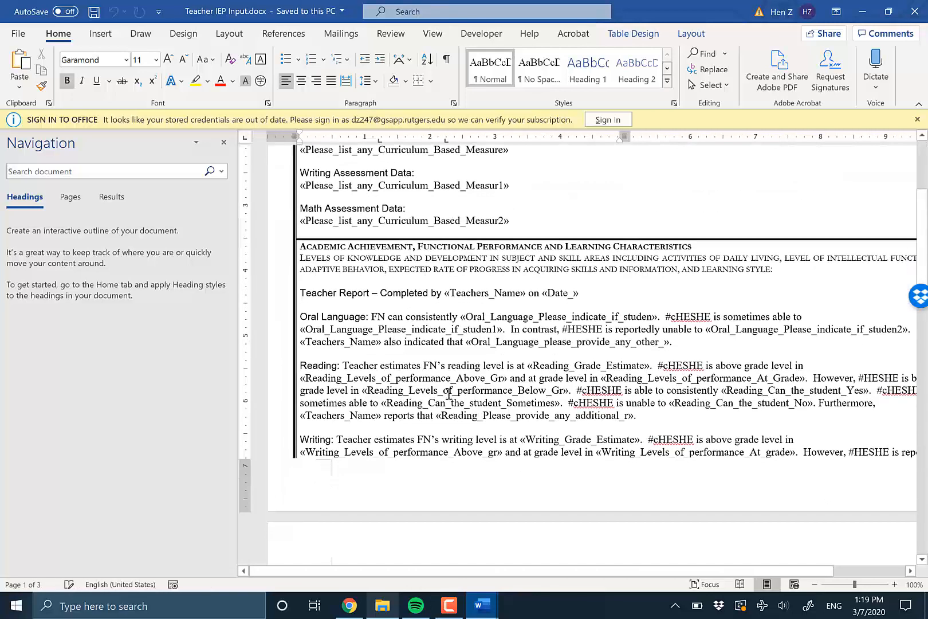
click(349, 39)
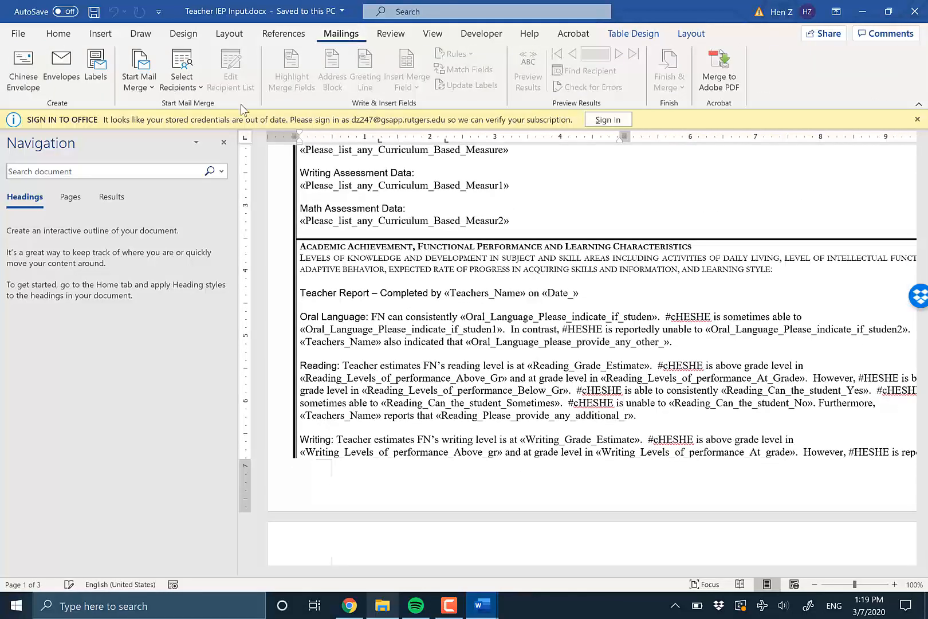
click(197, 88)
click(202, 125)
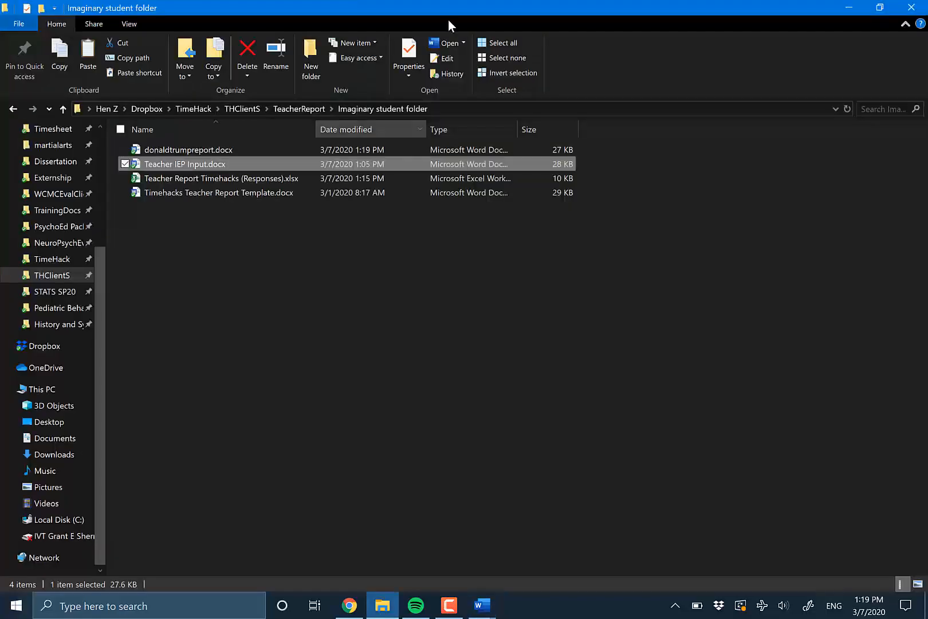
Step: Choose Teacher Report Timehacks (Responses).xlsx as the merge data source, reaching the Imaginary student folder with its path copied from File Explorer
click(507, 109)
key(ctrl+c)
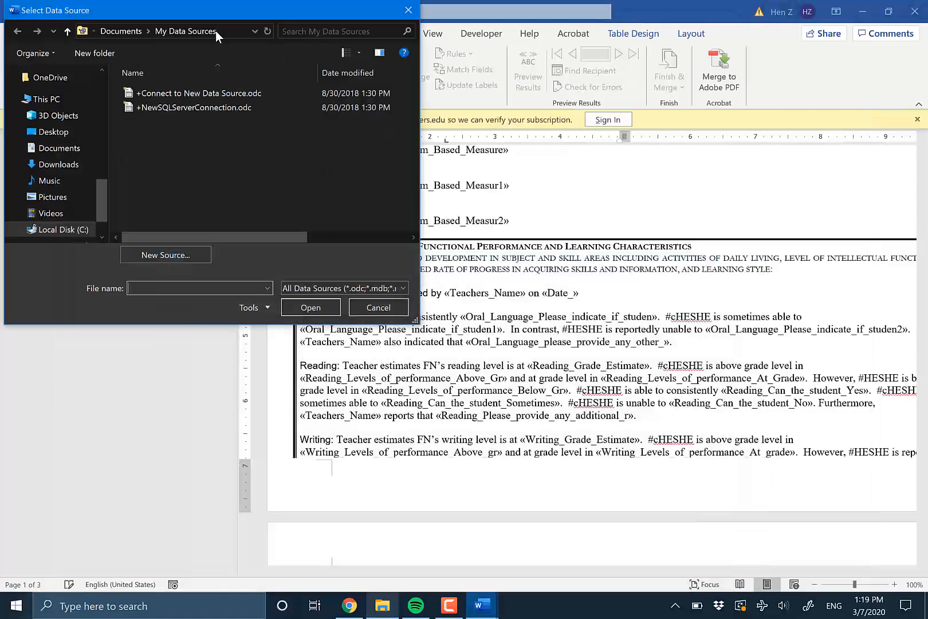
click(232, 32)
key(ctrl+v)
key(Return)
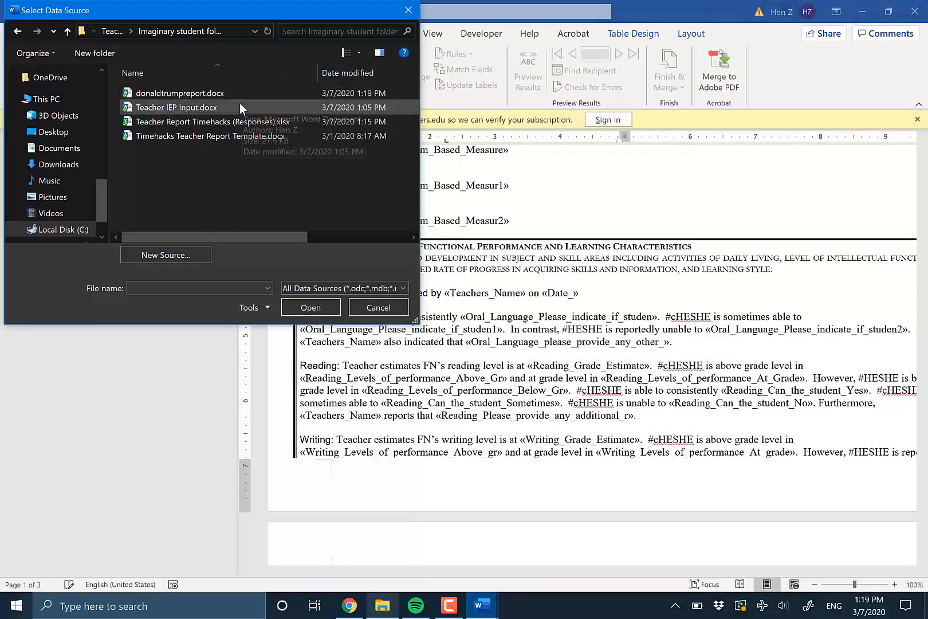
click(241, 108)
click(388, 126)
double_click(389, 128)
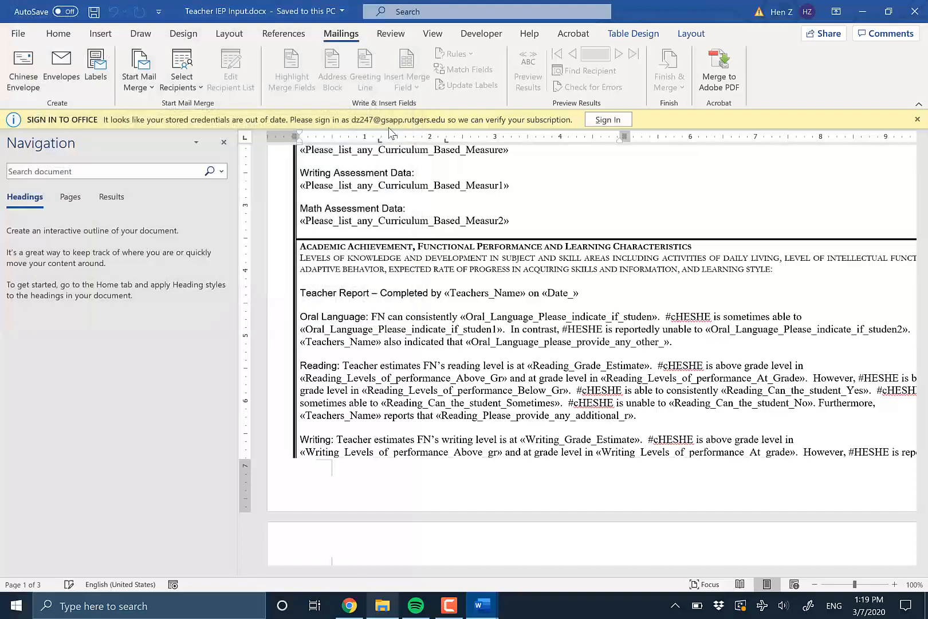
click(408, 253)
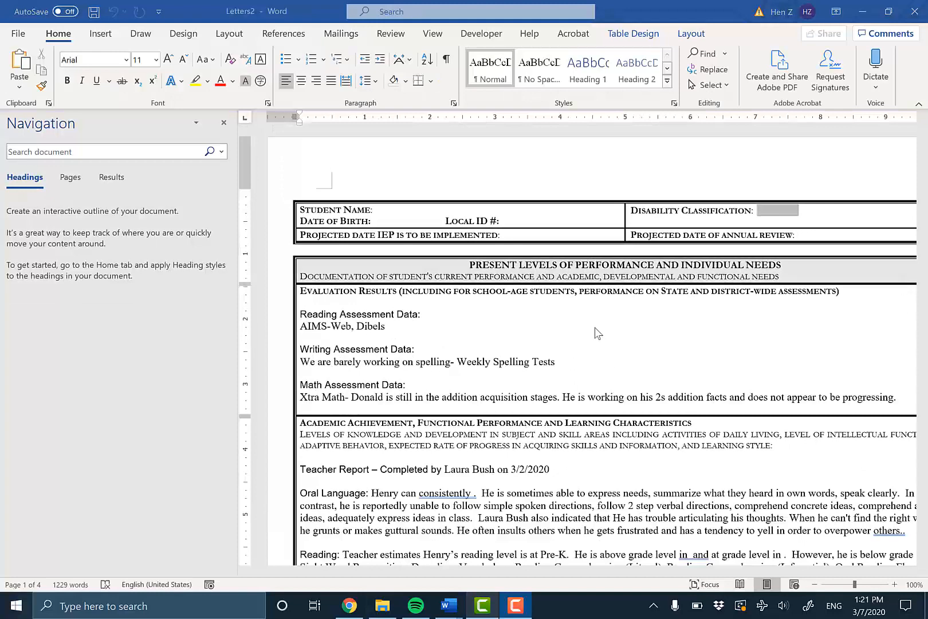
Step: Review the merged IEP document for leftover blank phrases, from the assessment data through oral language to functional skills and student strengths
scroll(596, 328, down, 1)
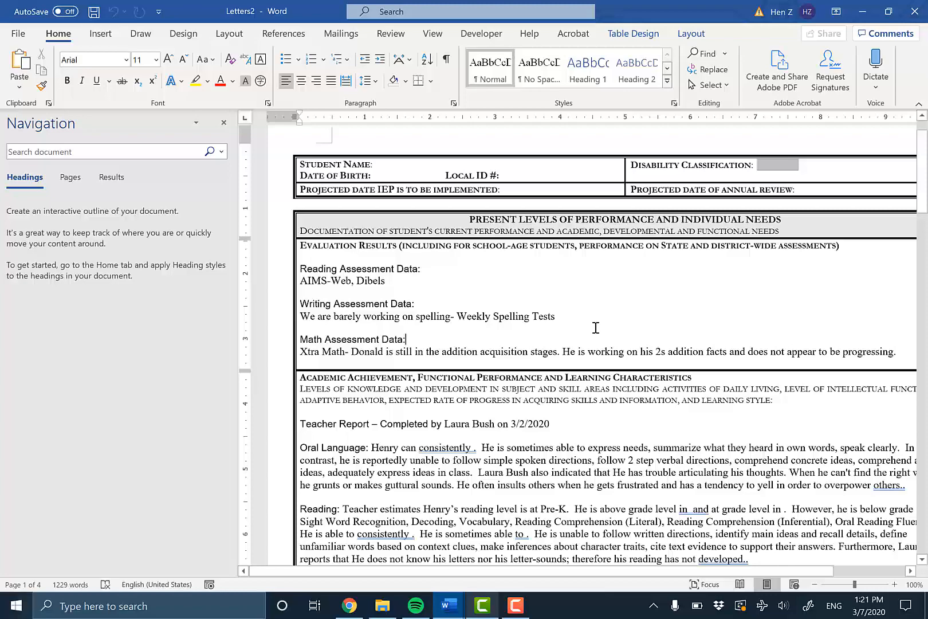
key(Right)
scroll(596, 328, down, 3)
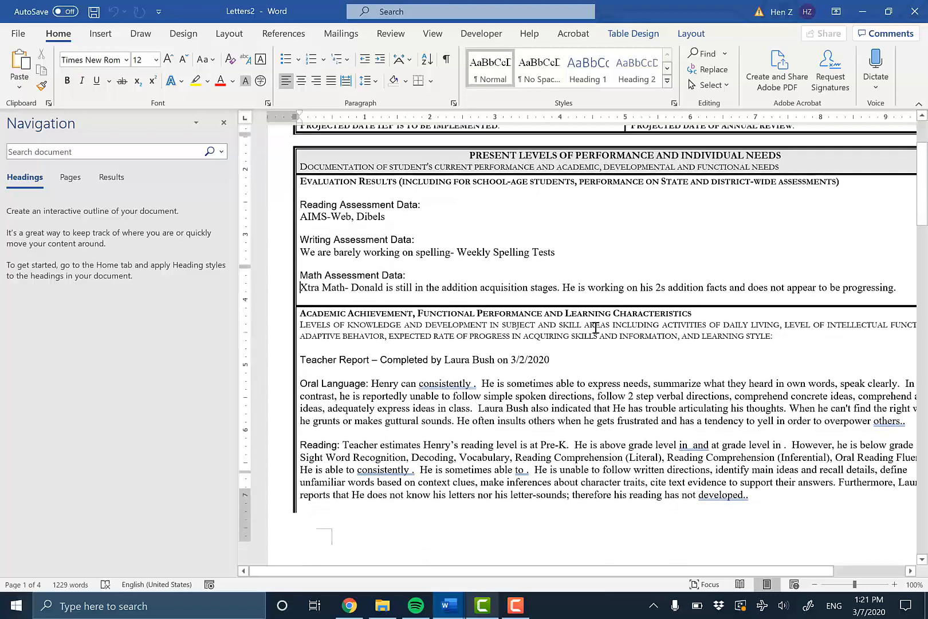
scroll(596, 328, right, 1)
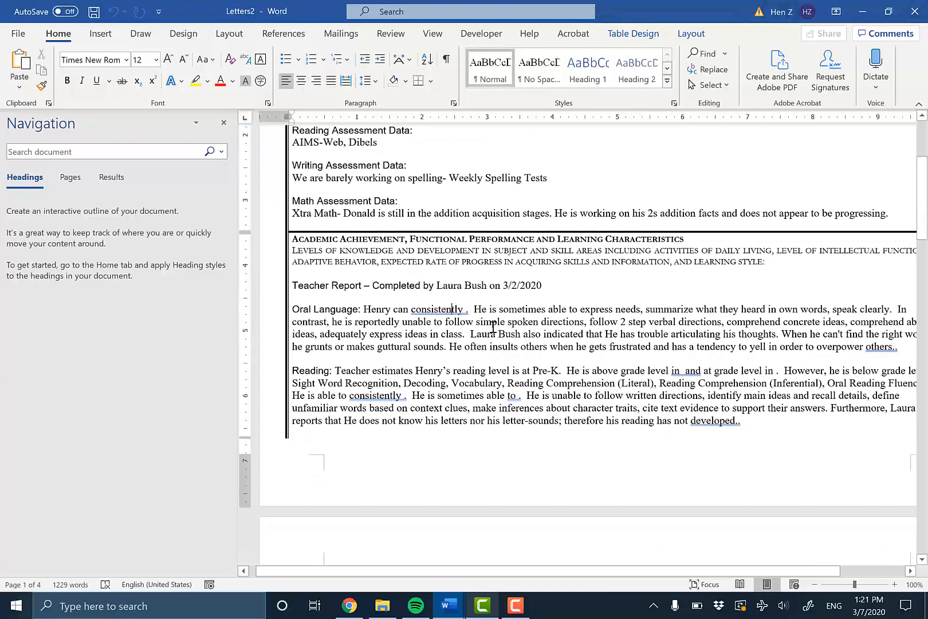
key(ctrl+Right)
key(ctrl+shift+Left)
key(ctrl+shift+Left)
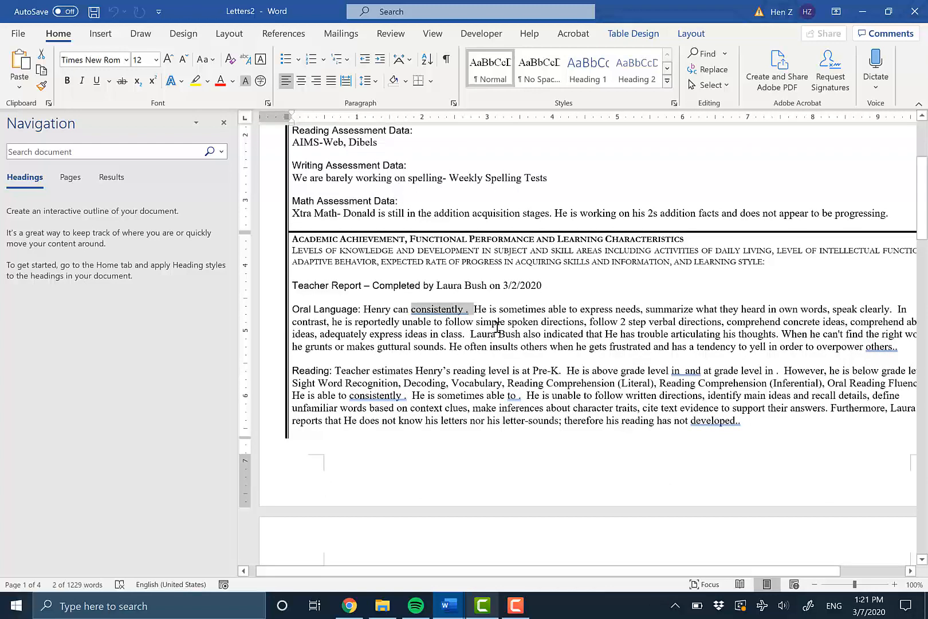
scroll(497, 327, down, 12)
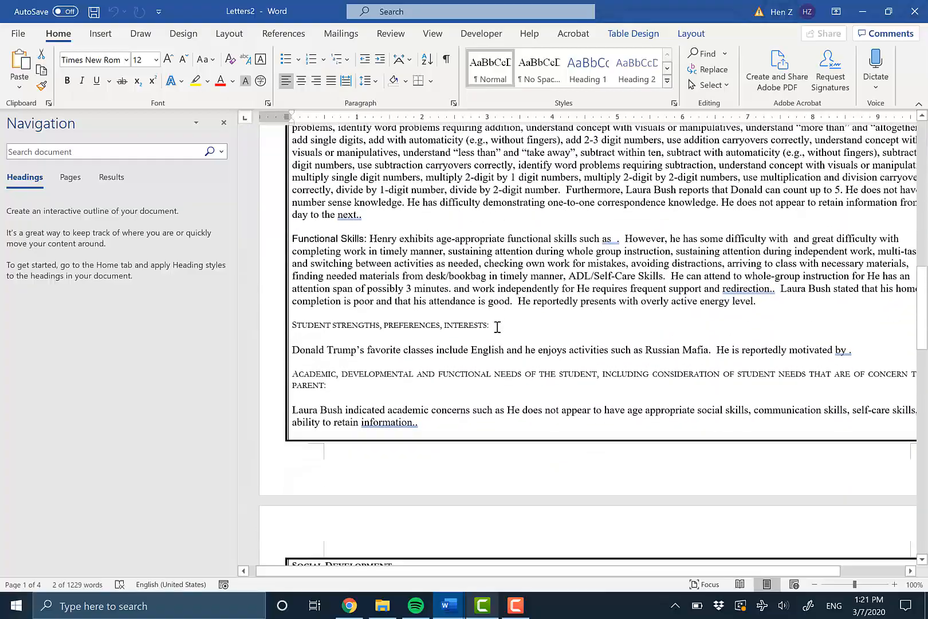
Step: Review the merged IEP document's social and physical development sections for leftover blank phrases, returning to the beginning of the document
scroll(460, 409, down, 12)
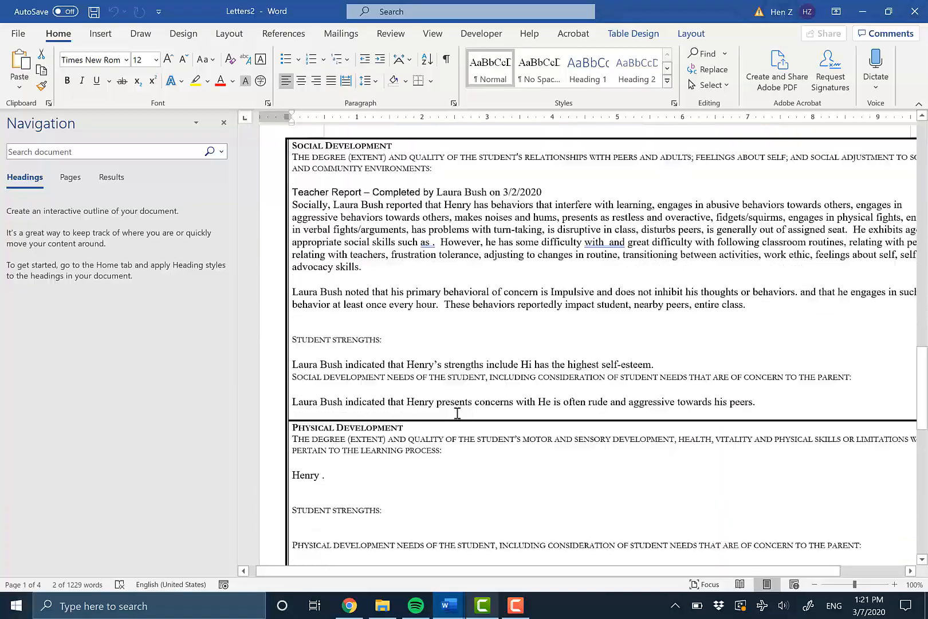
scroll(458, 413, down, 1)
scroll(394, 334, up, 3)
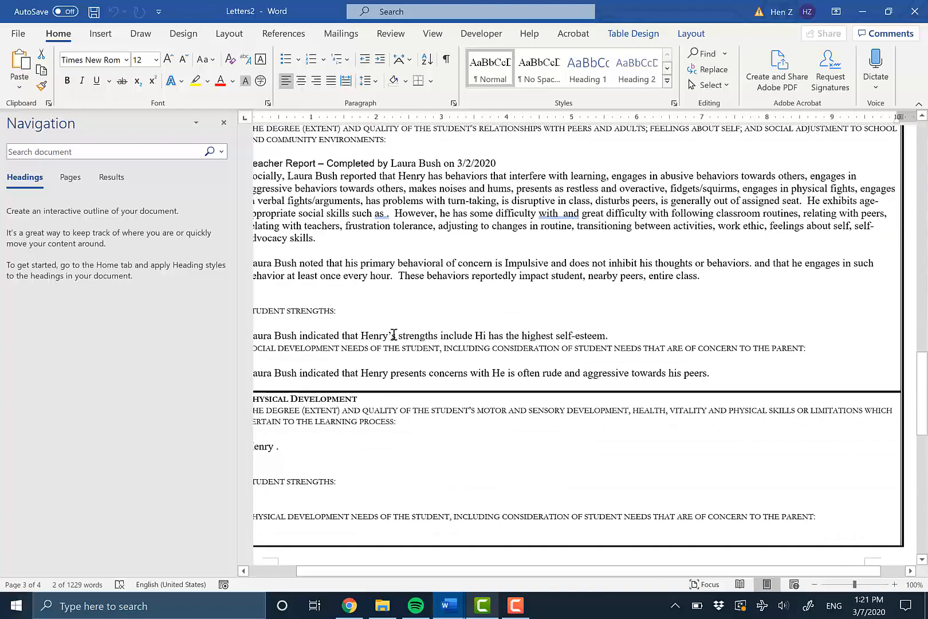
scroll(394, 335, up, 1)
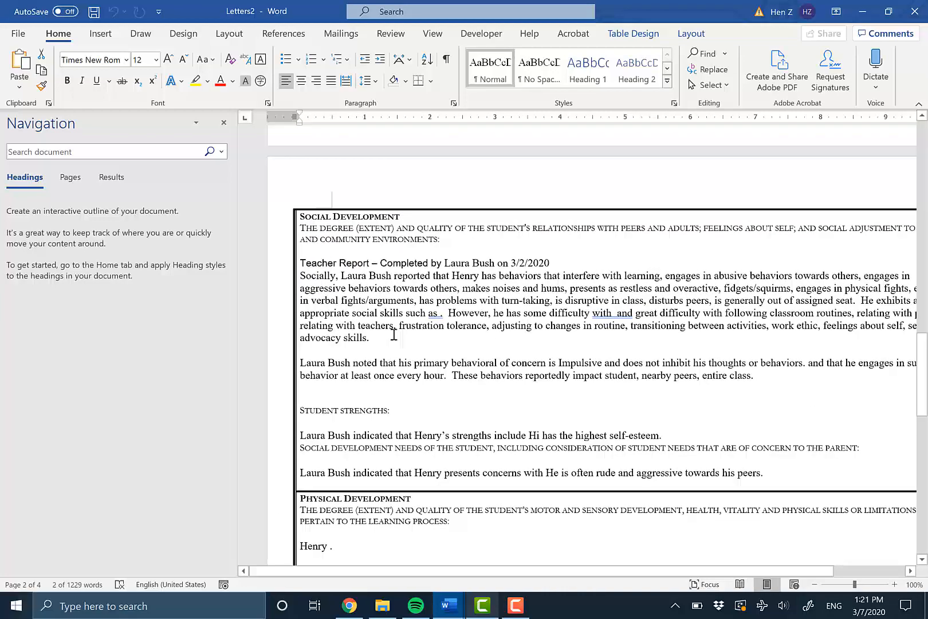
scroll(393, 335, up, 10)
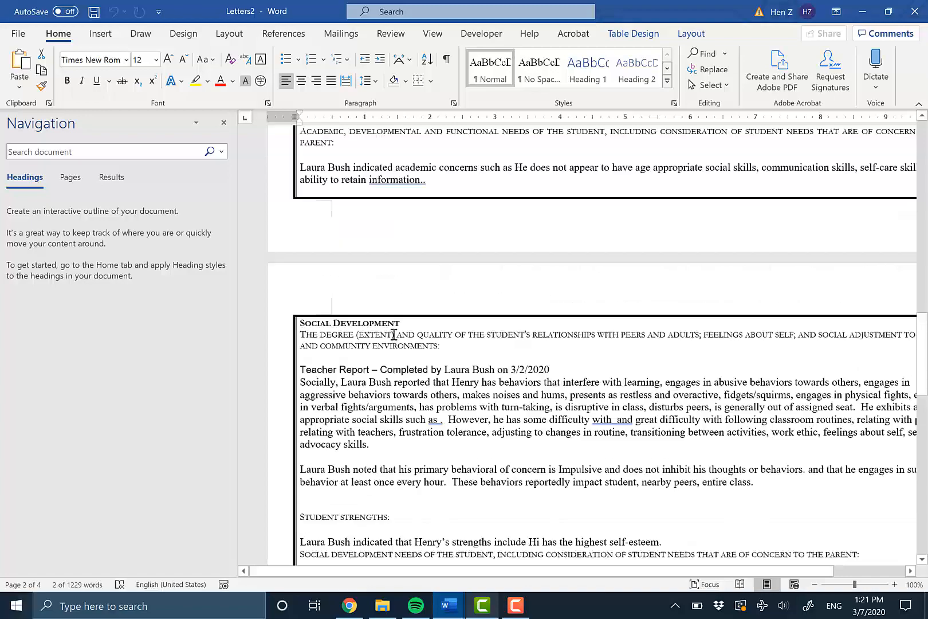
scroll(393, 335, up, 12)
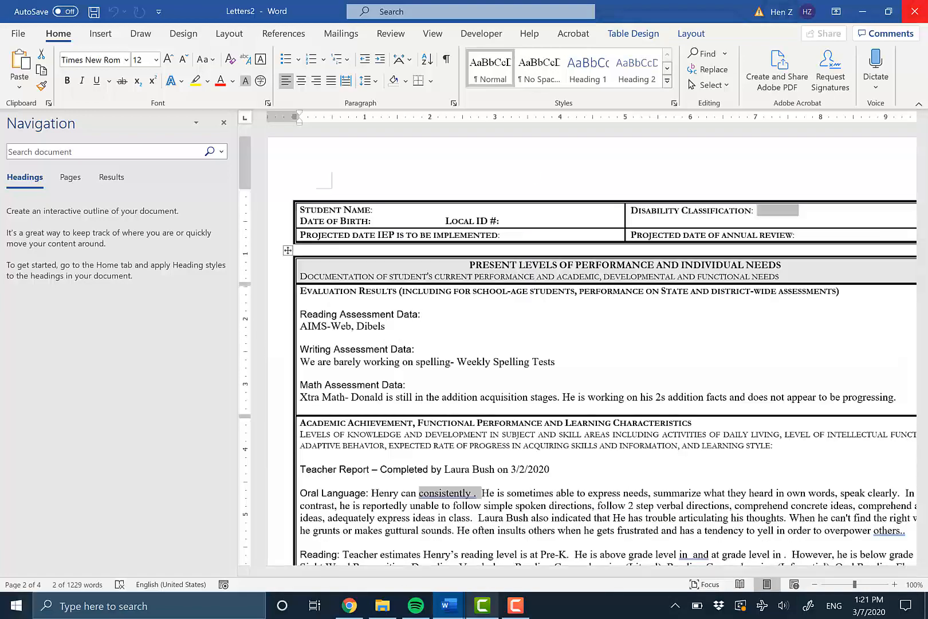
Step: Start closing the merged IEP document, reaching the choice of whether to save its changes
click(912, 15)
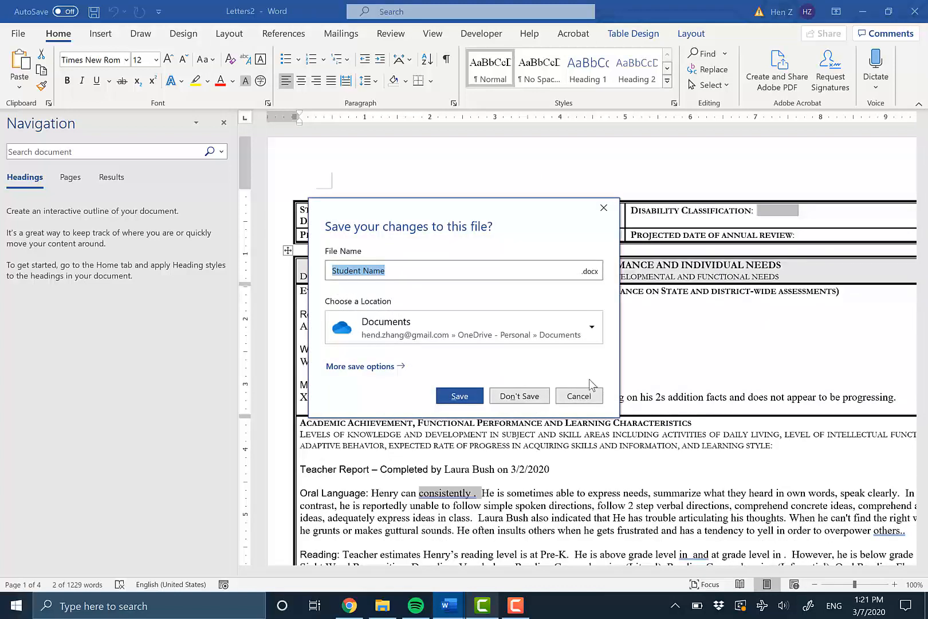